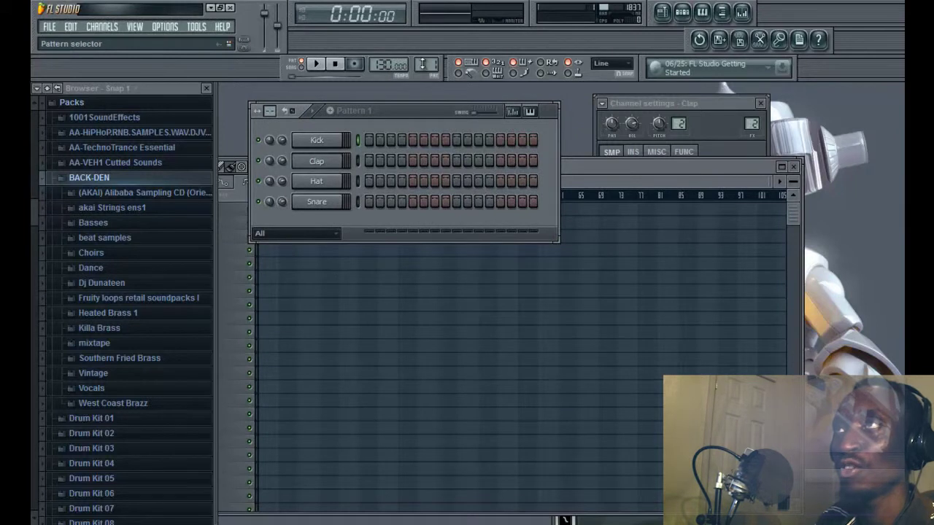
Move the step sequencer slightly lower and show the Snare channel's settings
drag(406, 110, 410, 134)
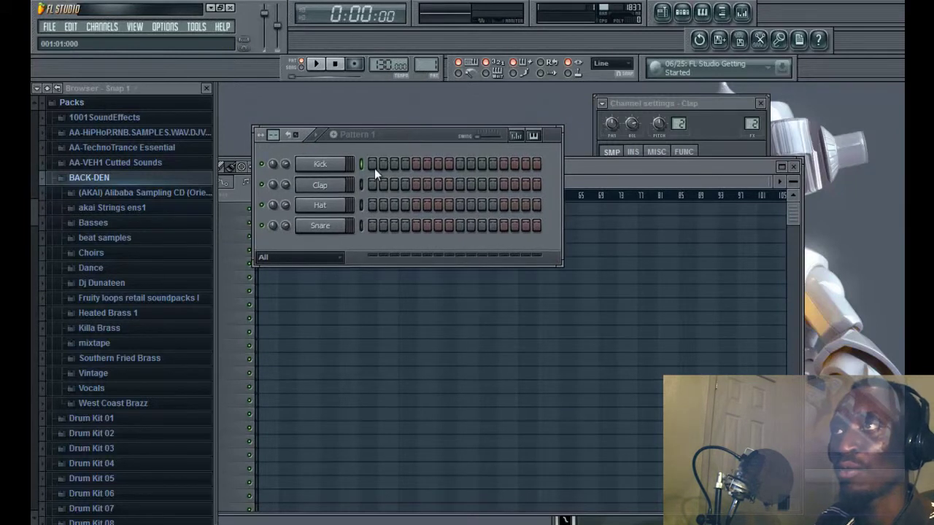
click(343, 184)
click(321, 226)
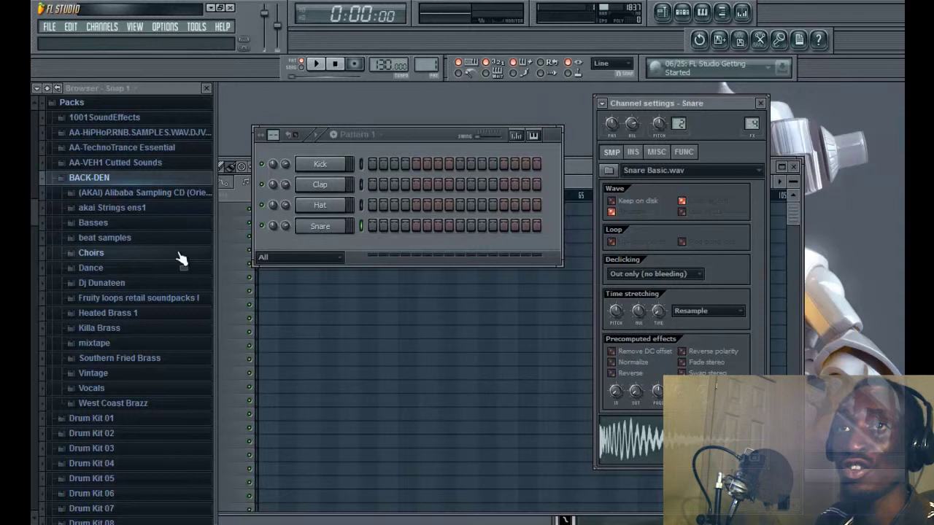
Look for a drum sound in the beat samples and Dj Dunateen folders, previewing samples along the way
click(139, 238)
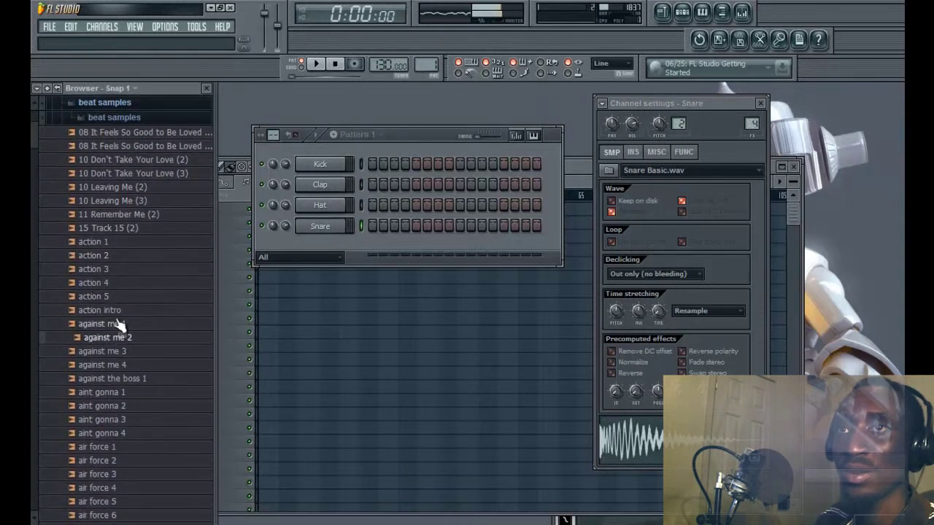
click(115, 285)
click(116, 115)
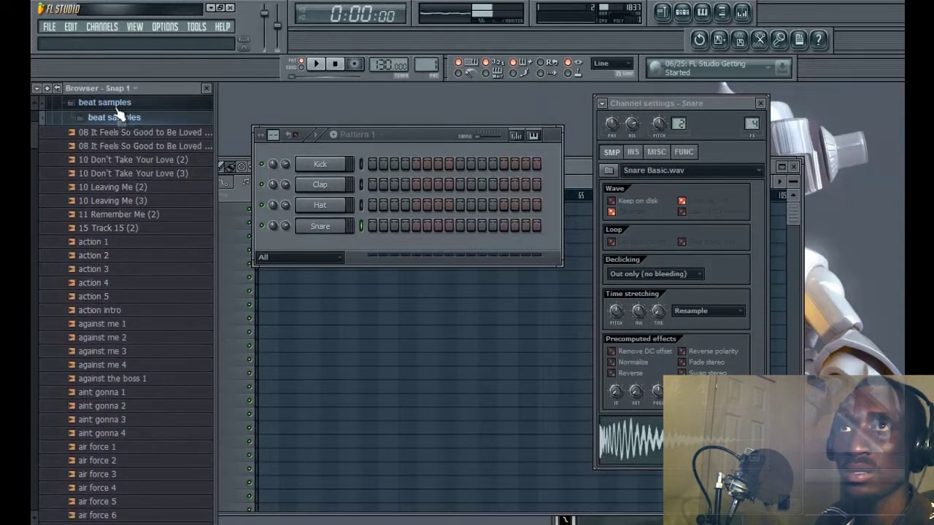
click(102, 148)
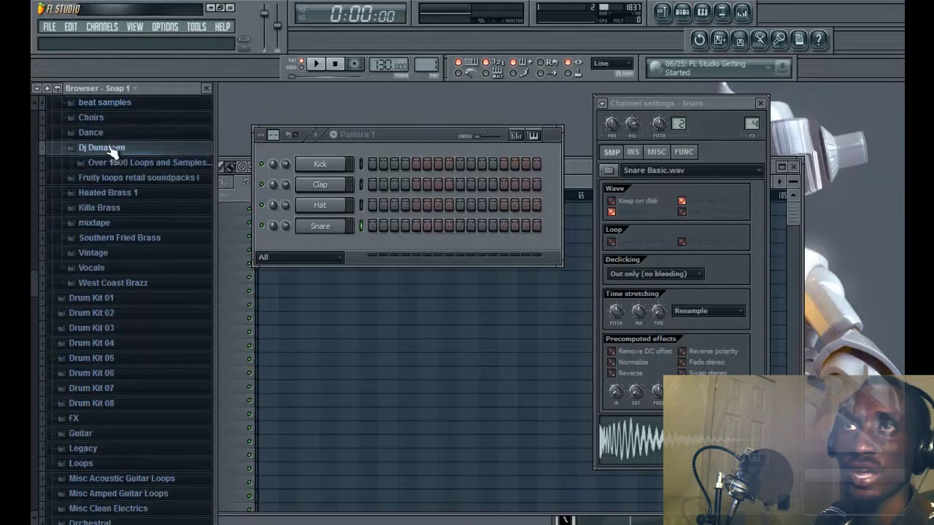
click(113, 169)
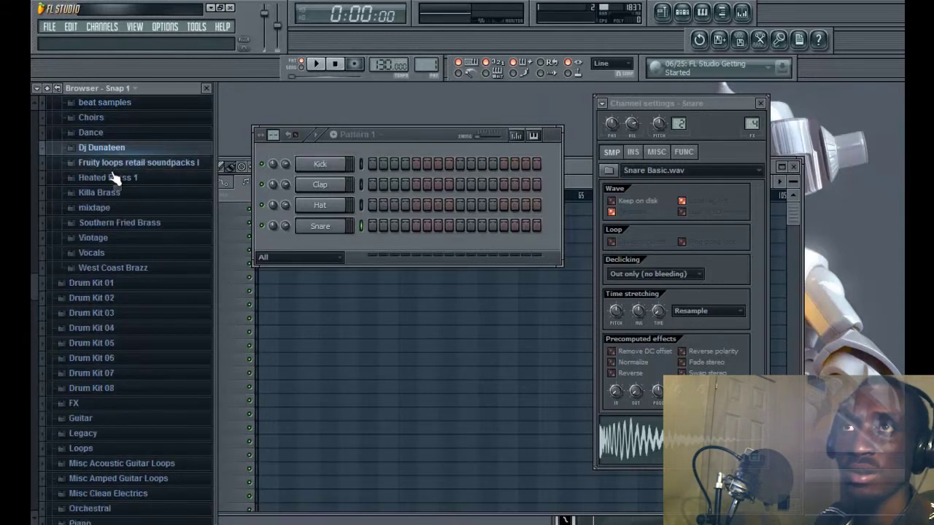
Replace the Kick channel's sample with 626_sd3 from the Fruity loops retail soundpacks I folder and preview its waveform
click(115, 163)
click(133, 255)
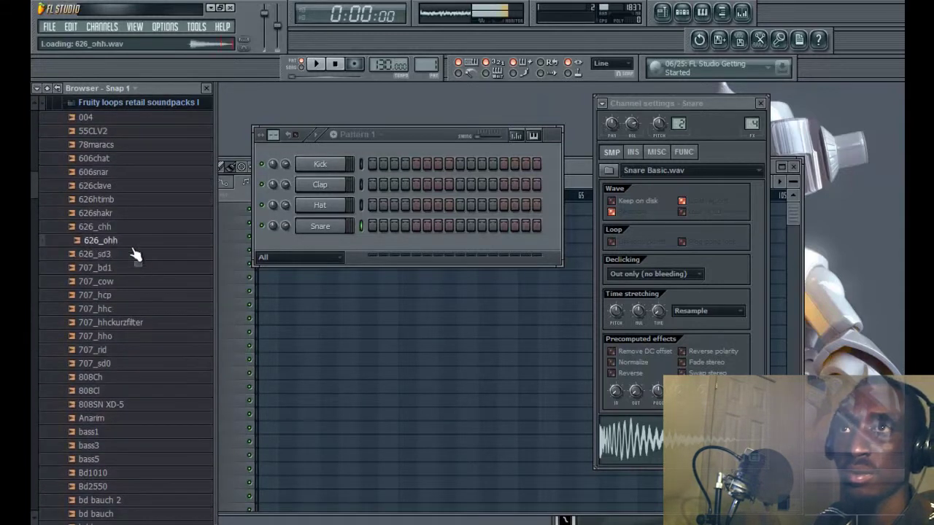
drag(135, 255, 321, 166)
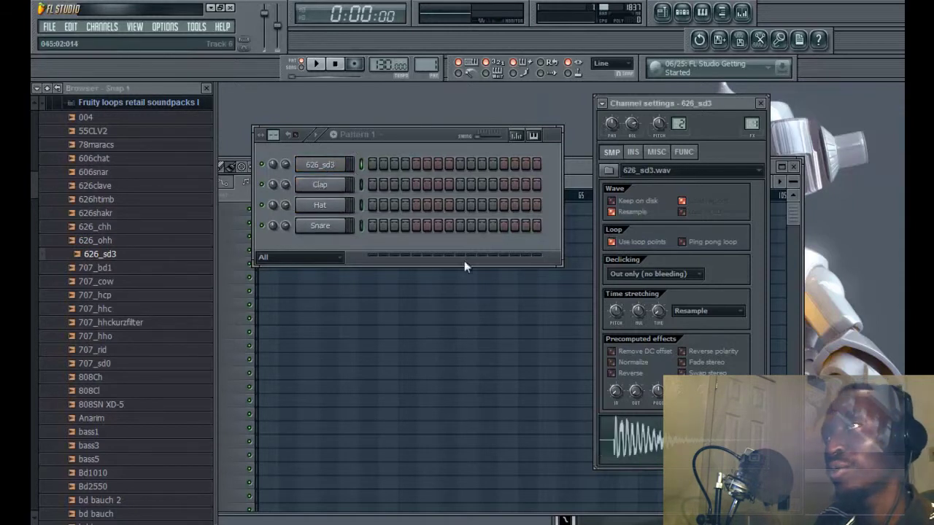
click(321, 186)
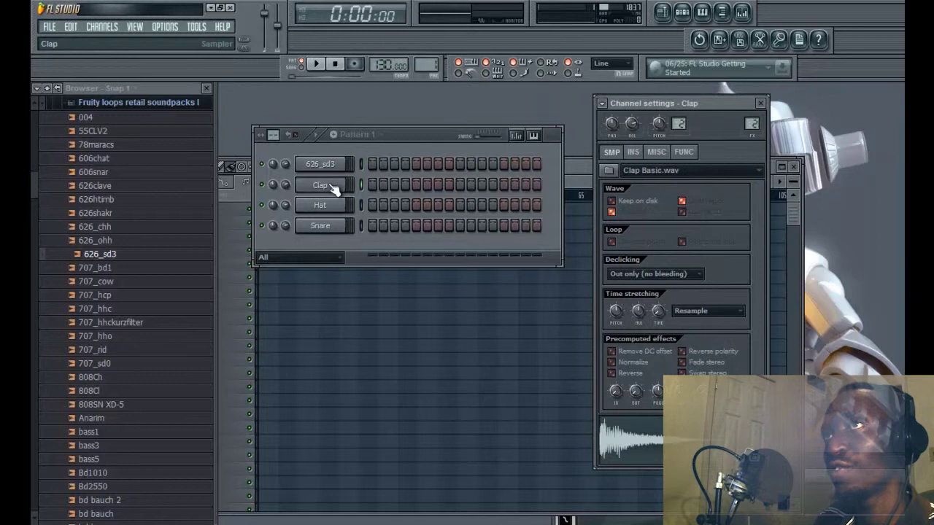
click(325, 164)
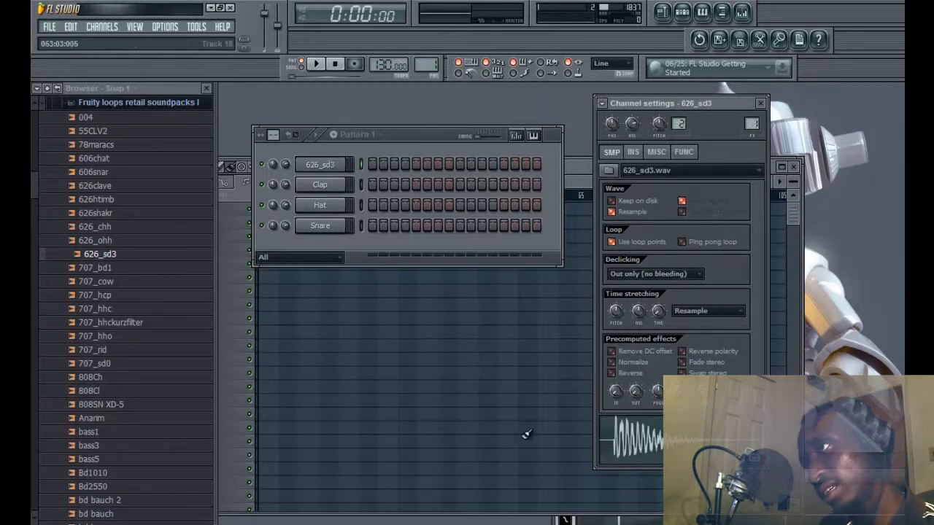
click(625, 438)
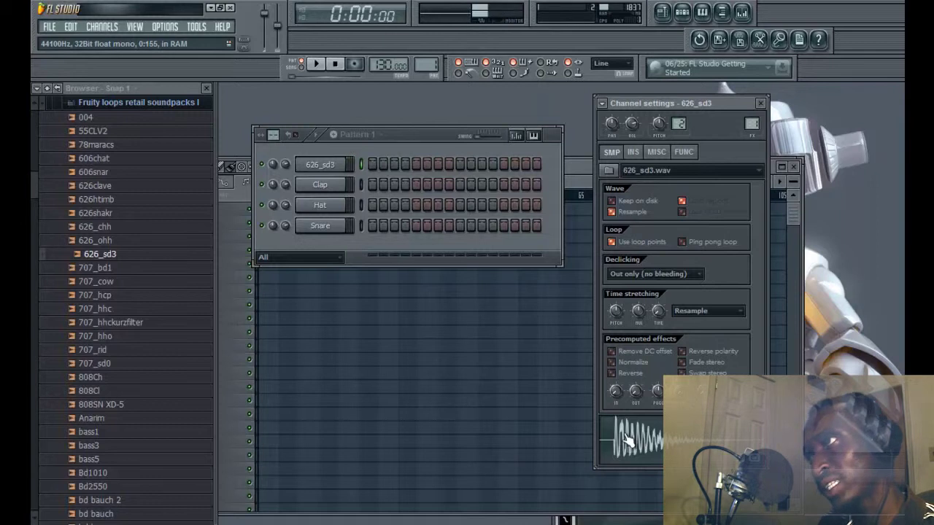
Try the Reverse, Normalize and Fade stereo precomputed effects on the 626_sd3 sample
click(612, 373)
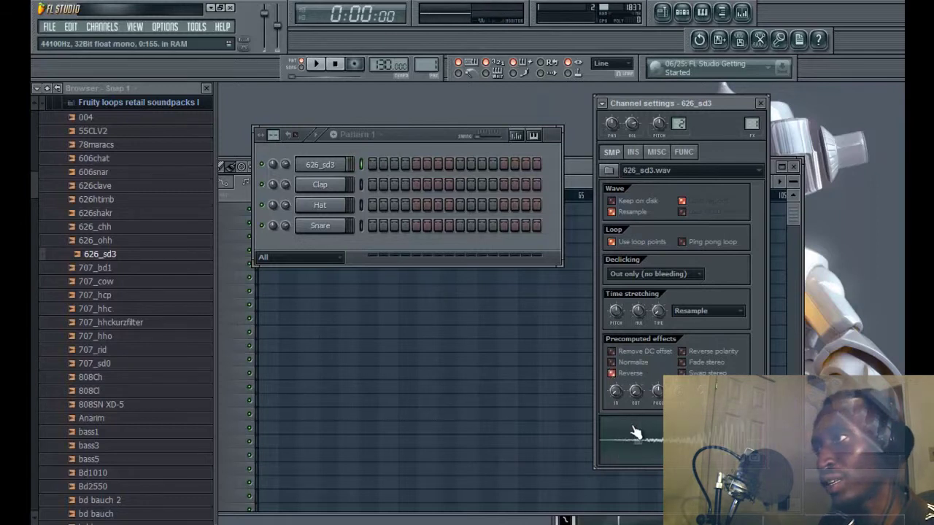
click(612, 362)
click(616, 373)
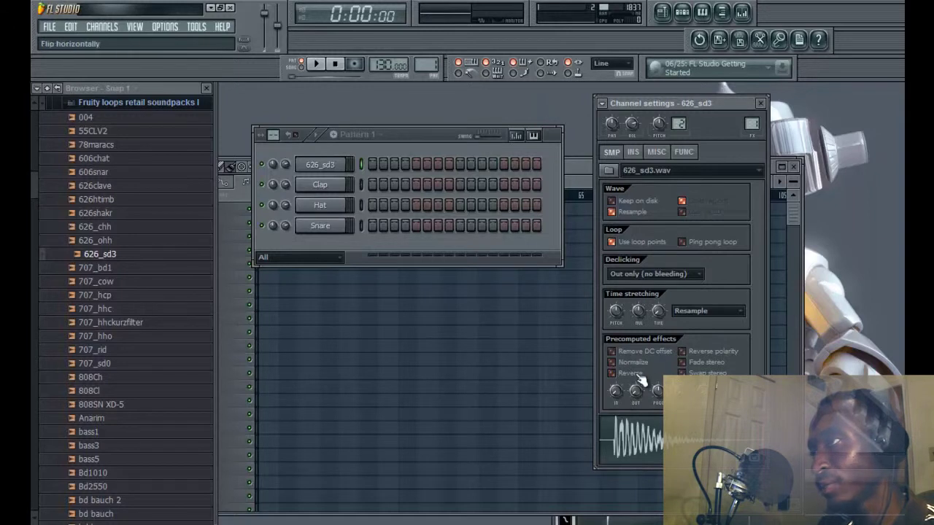
click(684, 362)
click(684, 363)
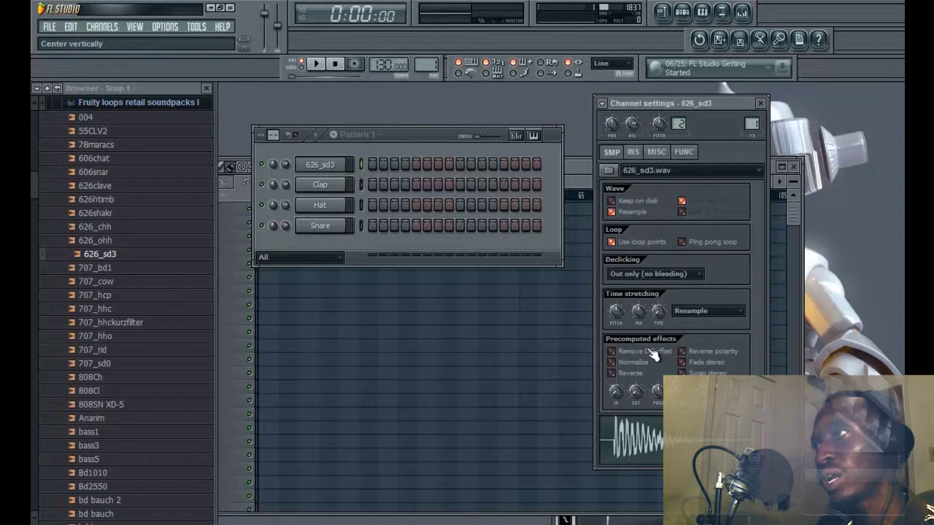
Examine the 626_sd3 channel's instrument, miscellaneous and function settings, and return to its sample settings
click(632, 153)
click(656, 153)
click(683, 152)
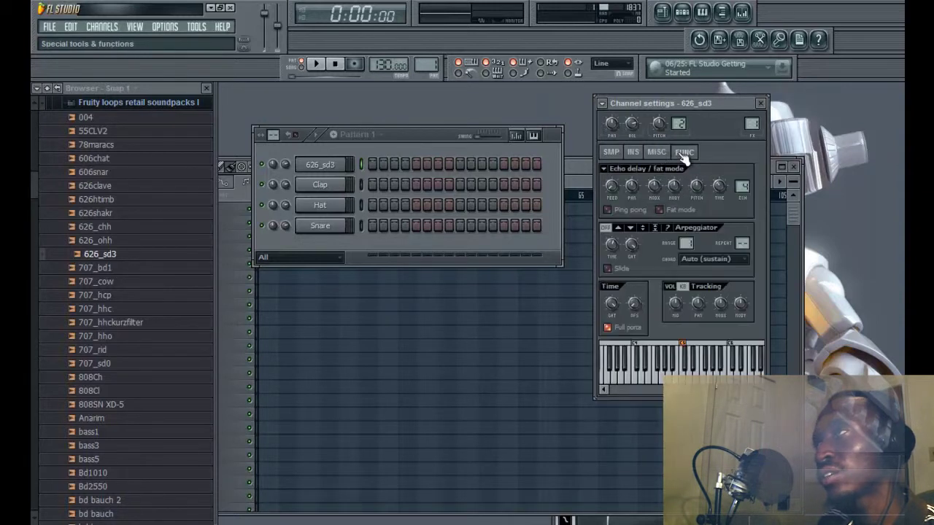
click(656, 152)
click(632, 152)
click(611, 152)
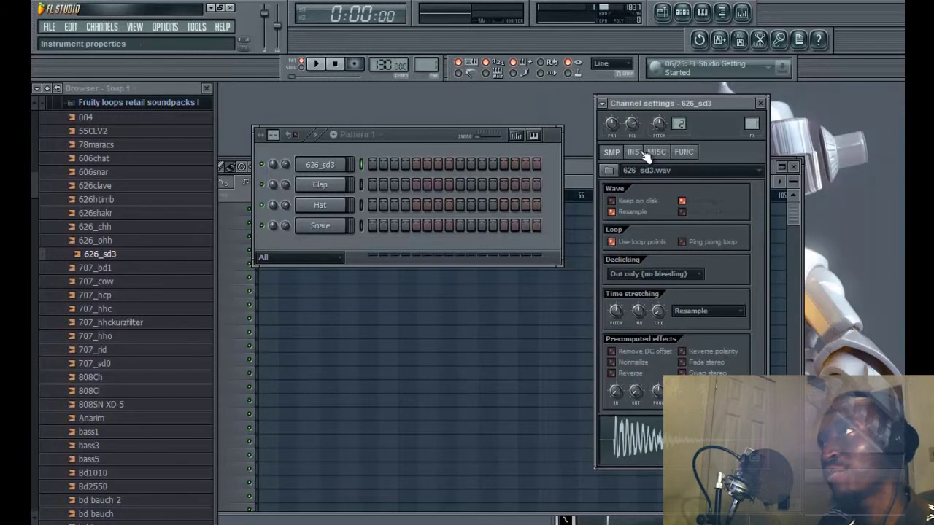
click(634, 152)
click(657, 153)
click(683, 152)
click(614, 152)
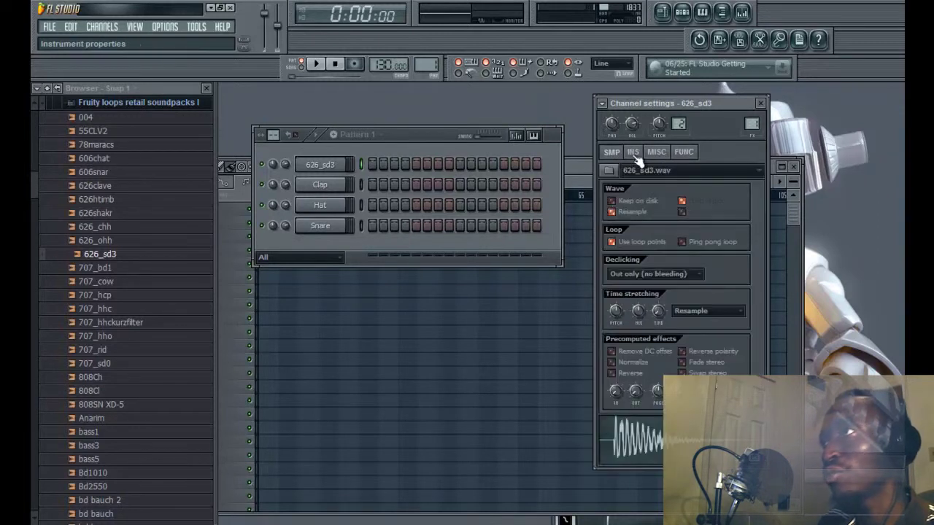
Fill every second step of the 626_sd3 channel in Pattern 1
click(410, 143)
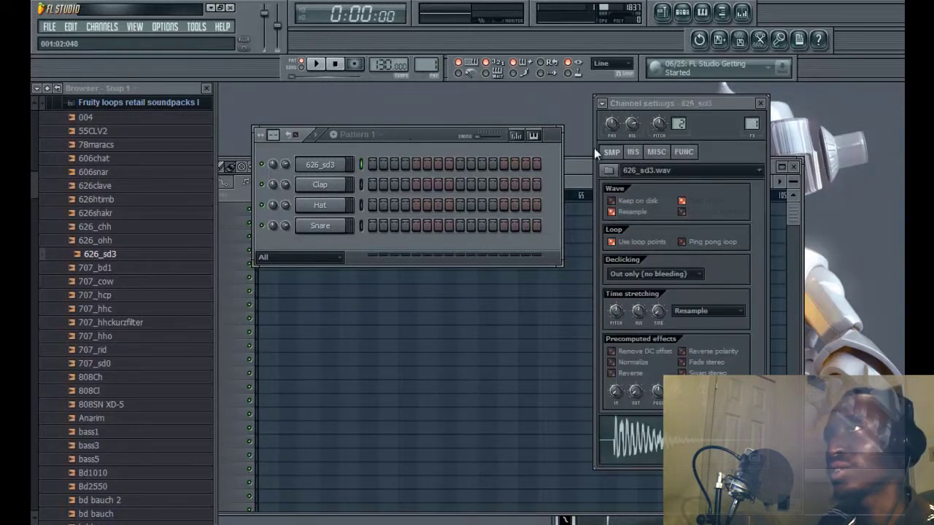
right_click(325, 166)
click(425, 142)
right_click(331, 164)
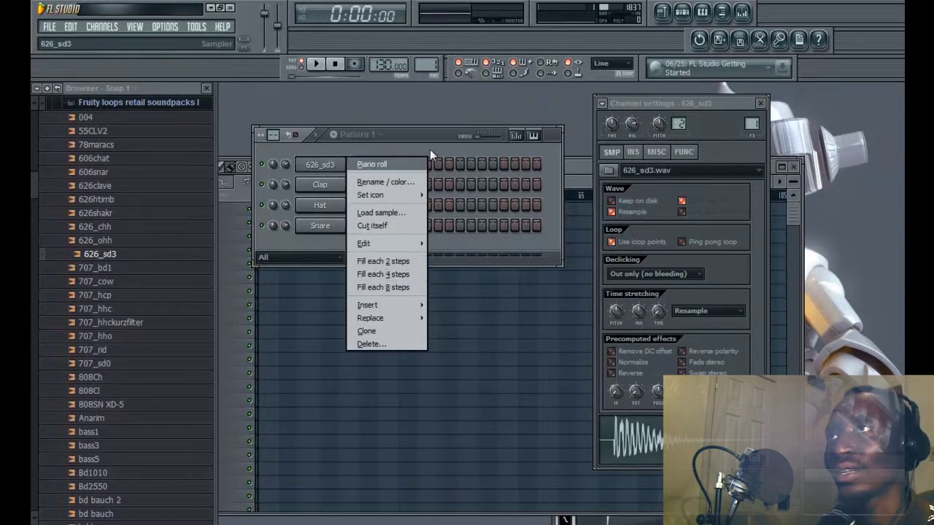
click(409, 159)
click(456, 164)
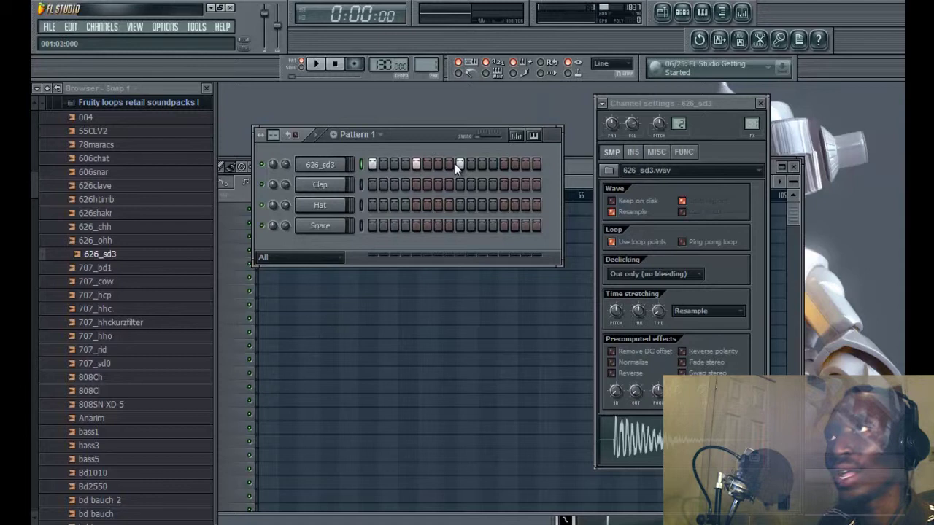
right_click(313, 164)
click(375, 261)
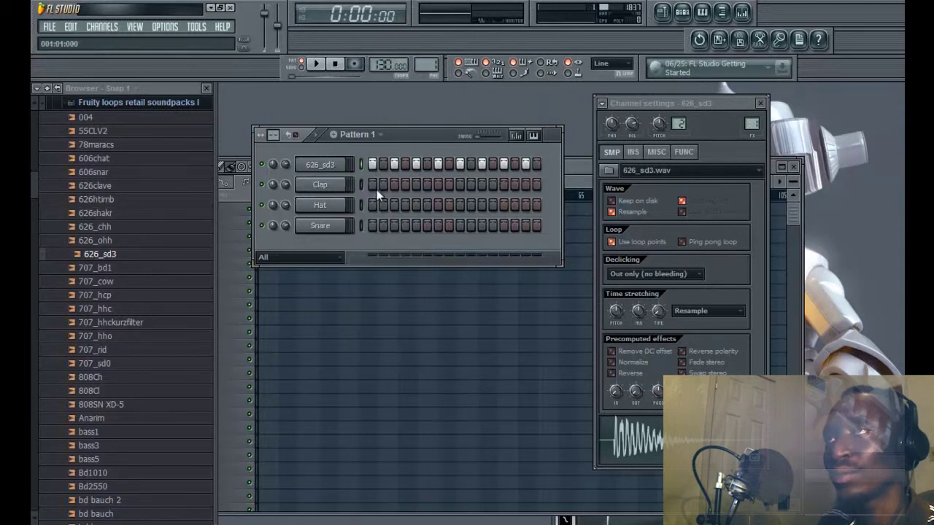
Play the pattern and turn off Use loop points for the 626_sd3 sample
key(space)
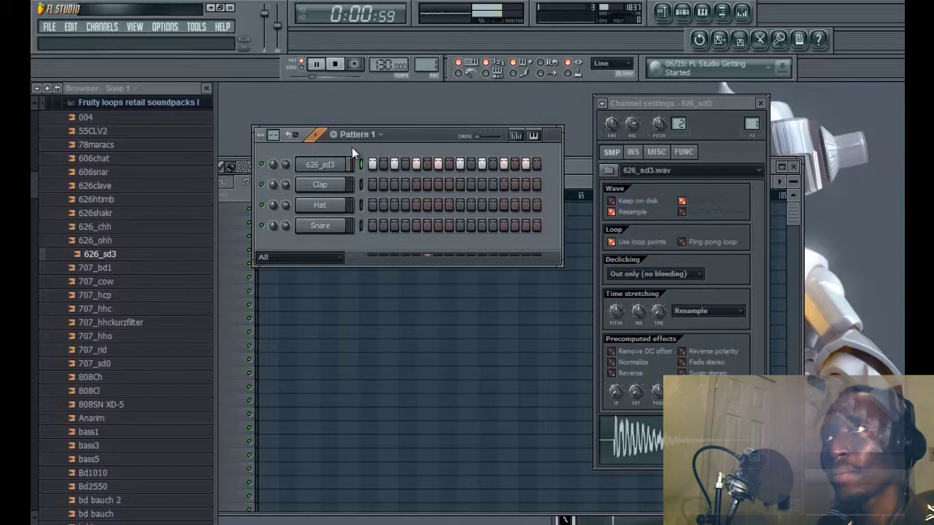
key(space)
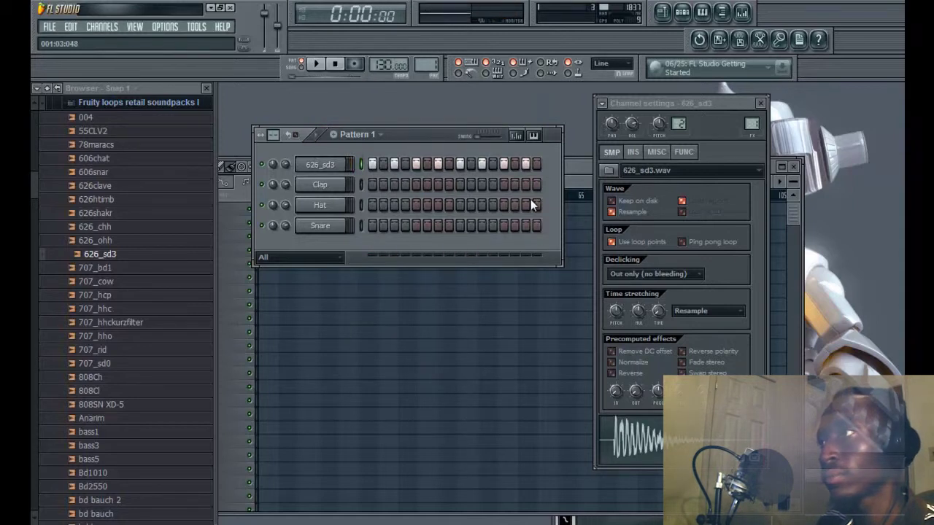
key(space)
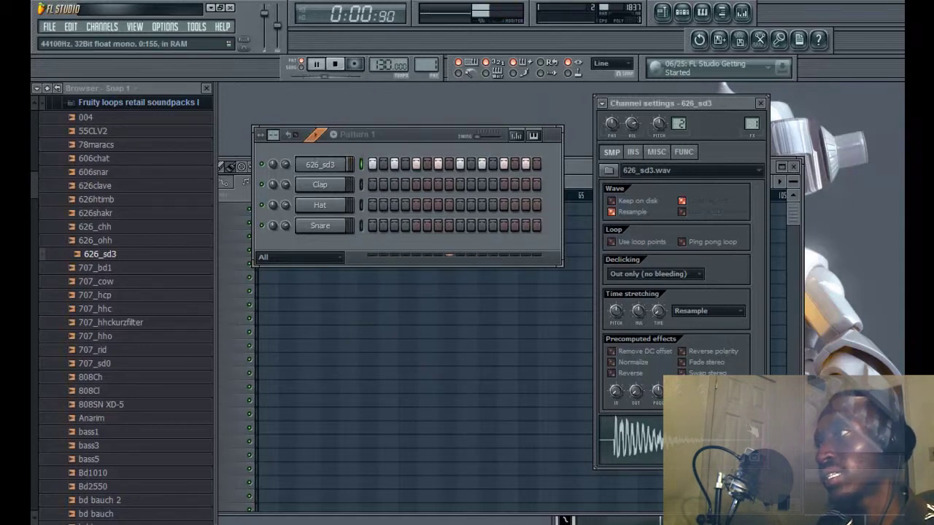
key(space)
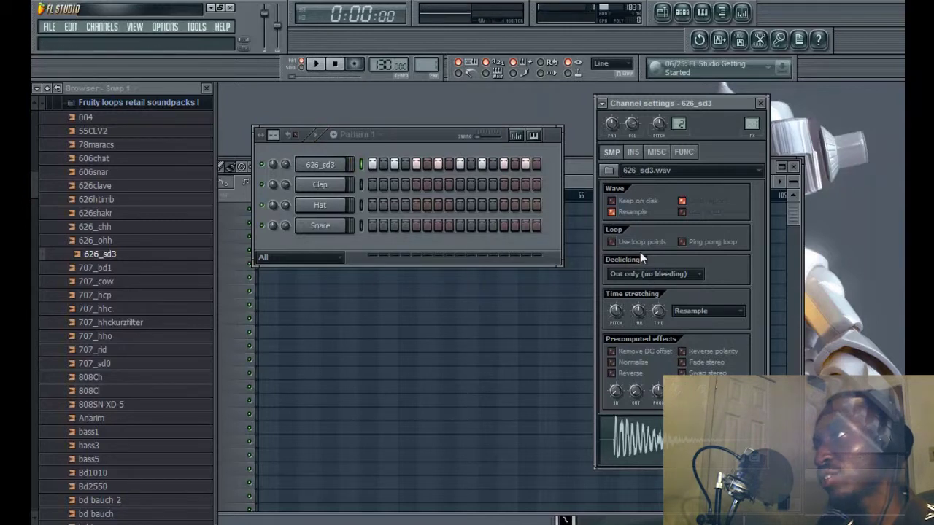
Compare the pattern's playback with the sample's Use loop points option on and off
click(612, 242)
key(space)
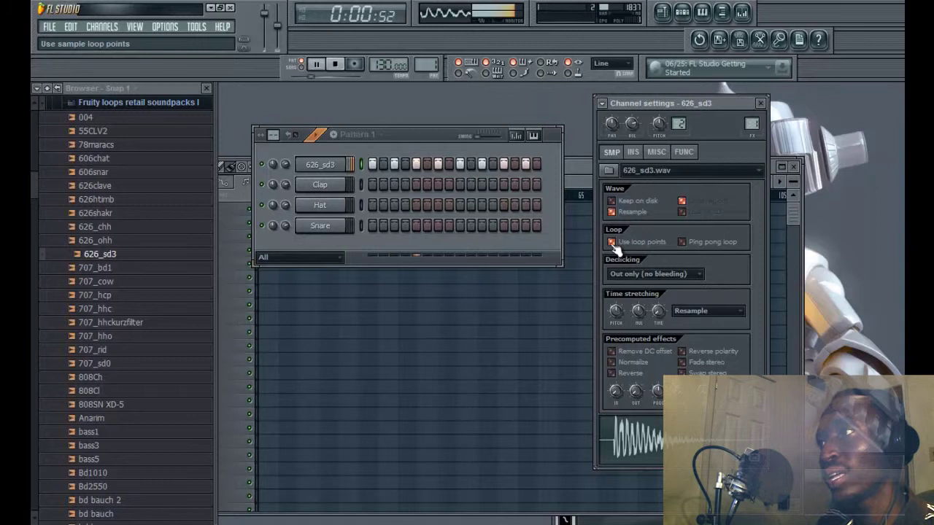
click(612, 242)
key(space)
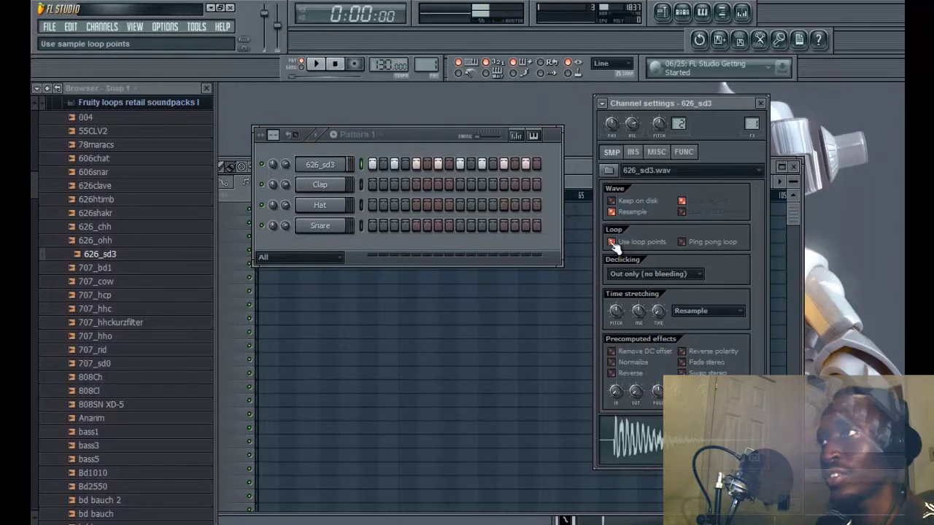
key(space)
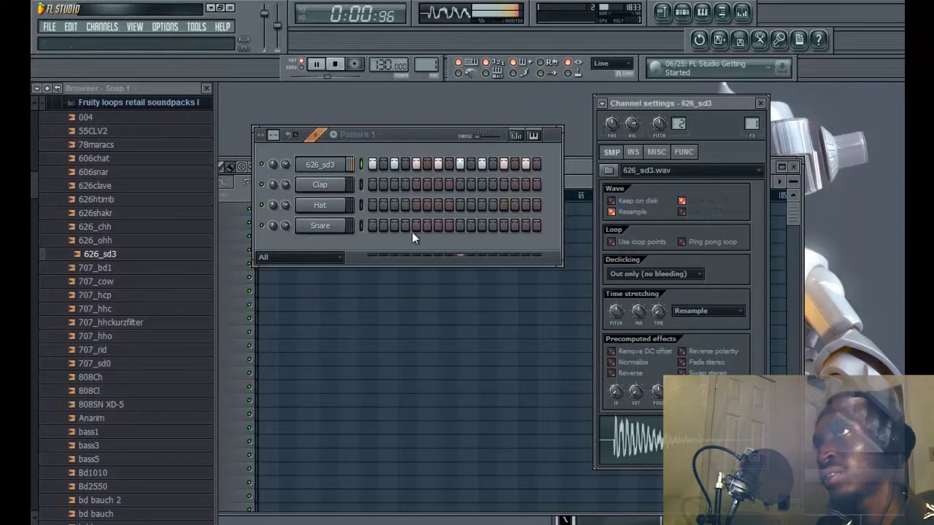
key(space)
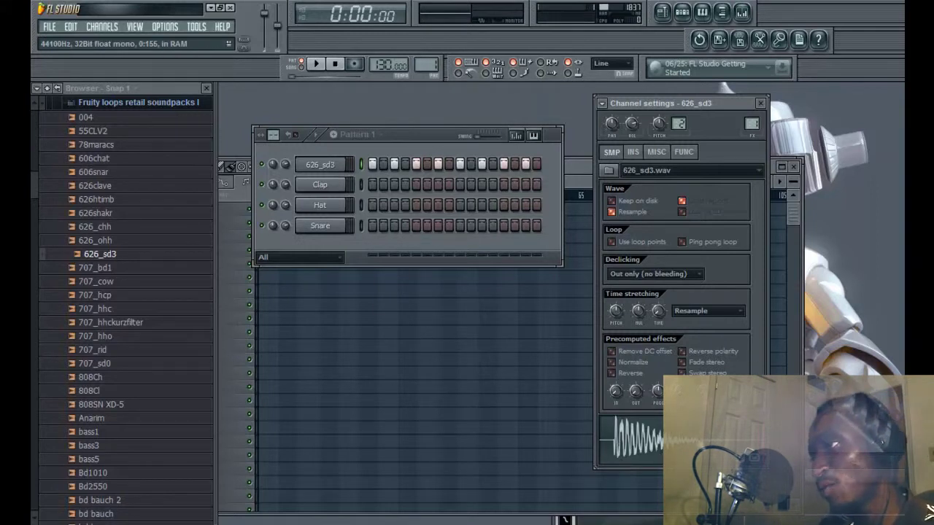
Open the 626_sd3 sample in Edison, delete the silence before its first peak, and play the trimmed sound
right_click(654, 444)
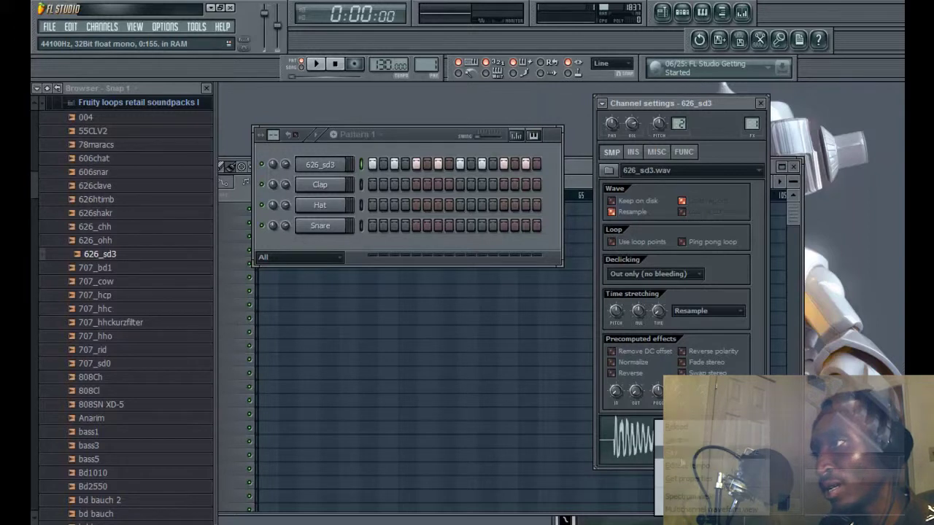
click(681, 453)
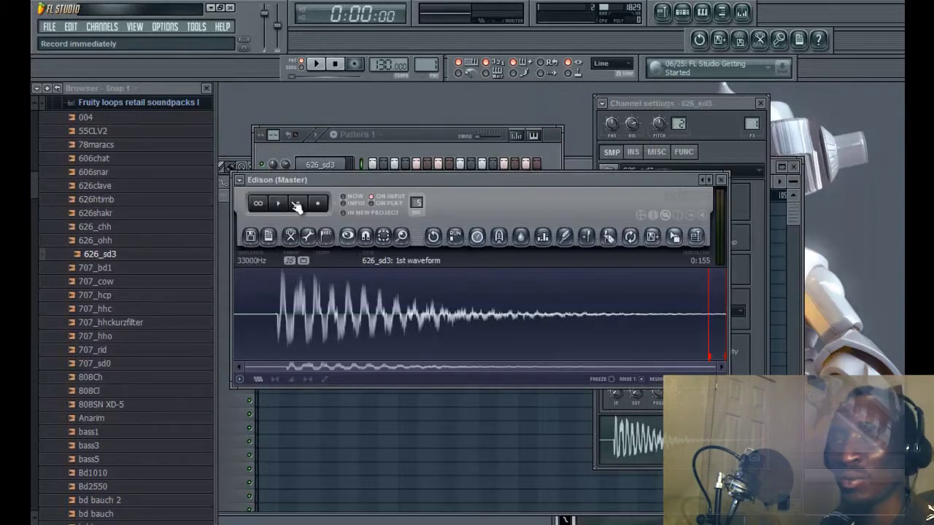
drag(278, 319, 212, 317)
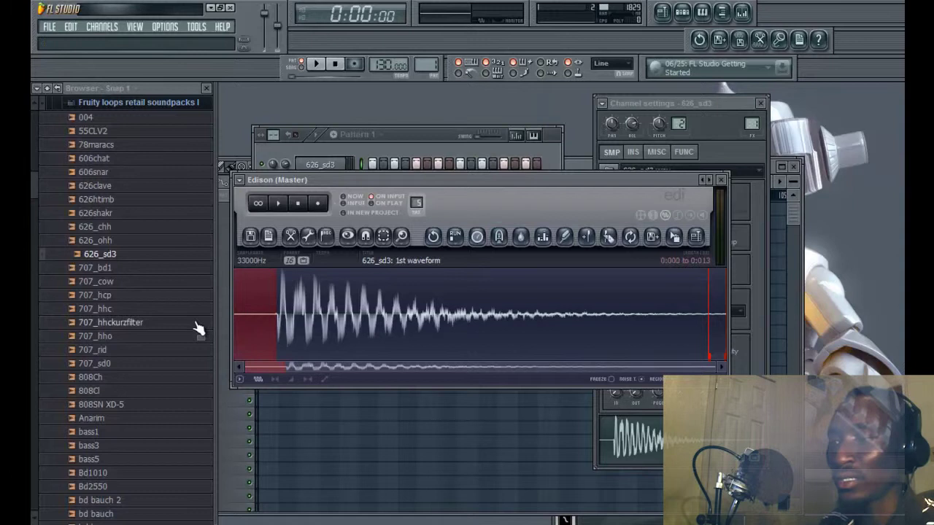
key(Delete)
key(space)
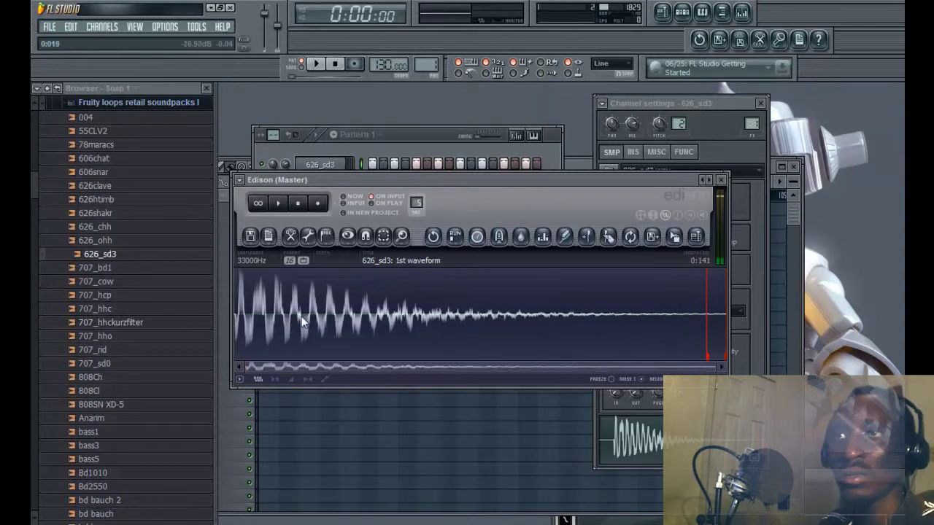
Save the trimmed sample as the wave file 626_sd3_2 in the Fruity loops retail soundpacks I folder
click(250, 235)
click(262, 279)
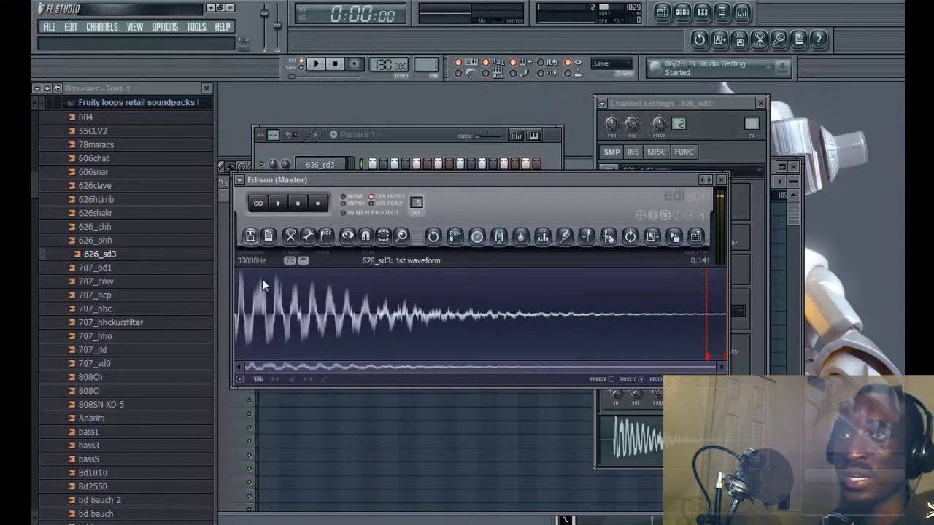
click(543, 312)
click(669, 312)
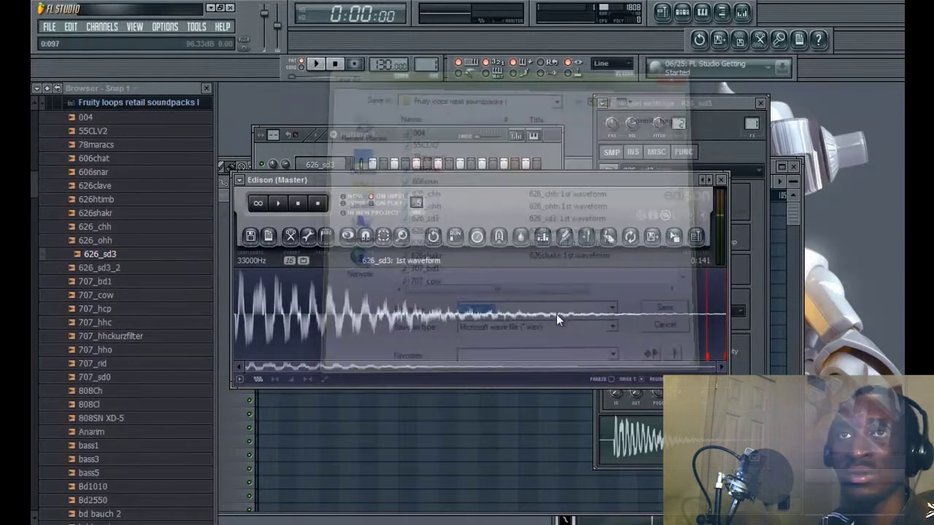
Close Edison and add the 626_sd3_2 sample to the step sequencer as a new channel
click(131, 268)
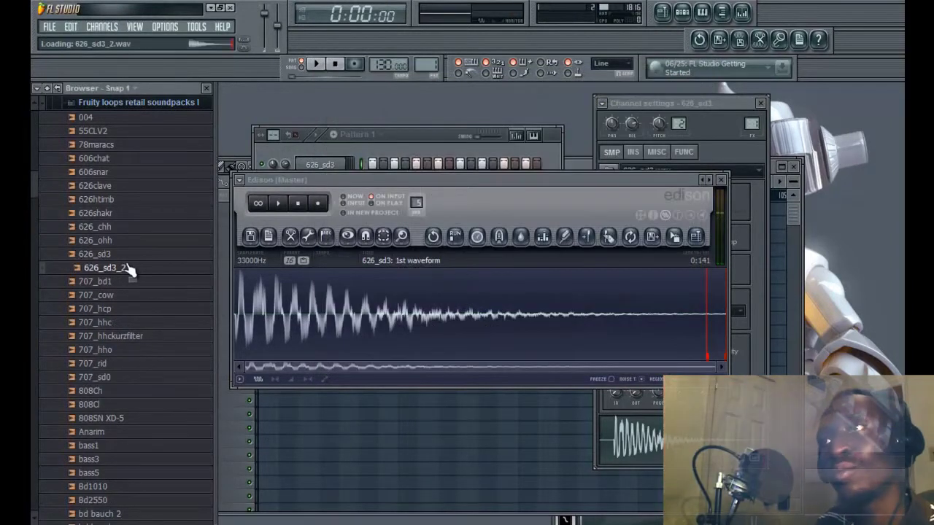
click(721, 179)
drag(106, 275, 332, 252)
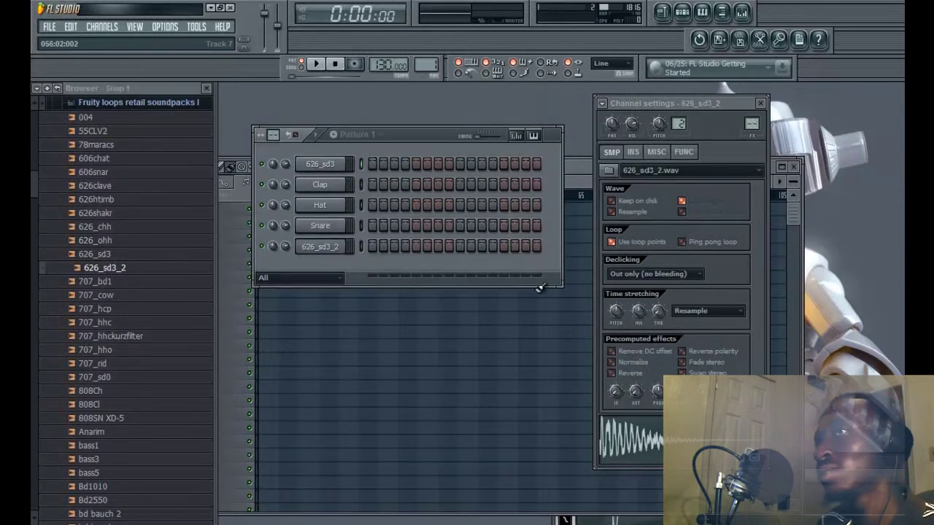
Turn on steps 1, 5, 9 and 13 for the 626_sd3_2 channel
right_click(334, 248)
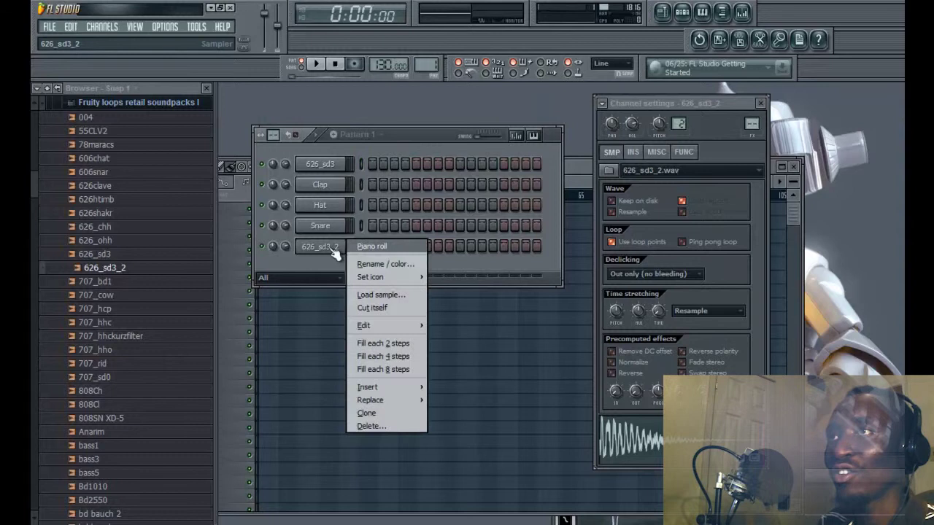
click(371, 247)
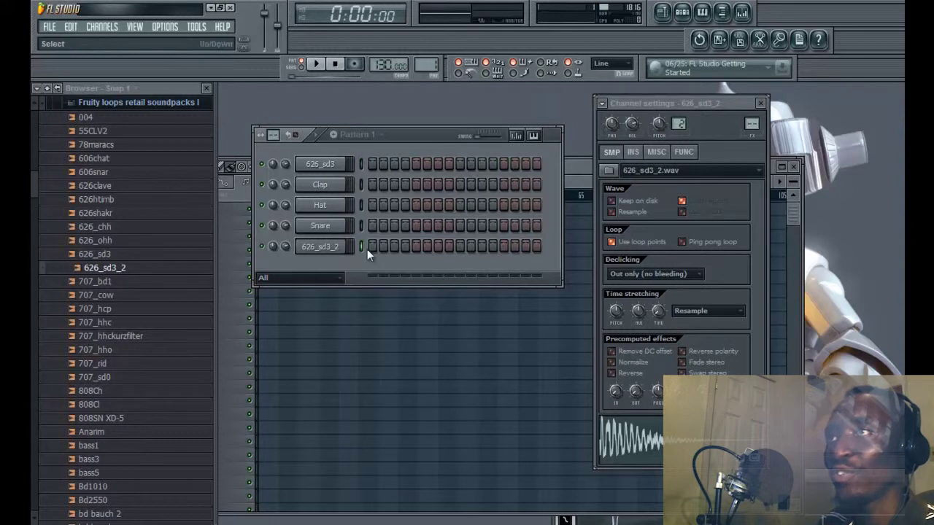
click(494, 246)
click(503, 246)
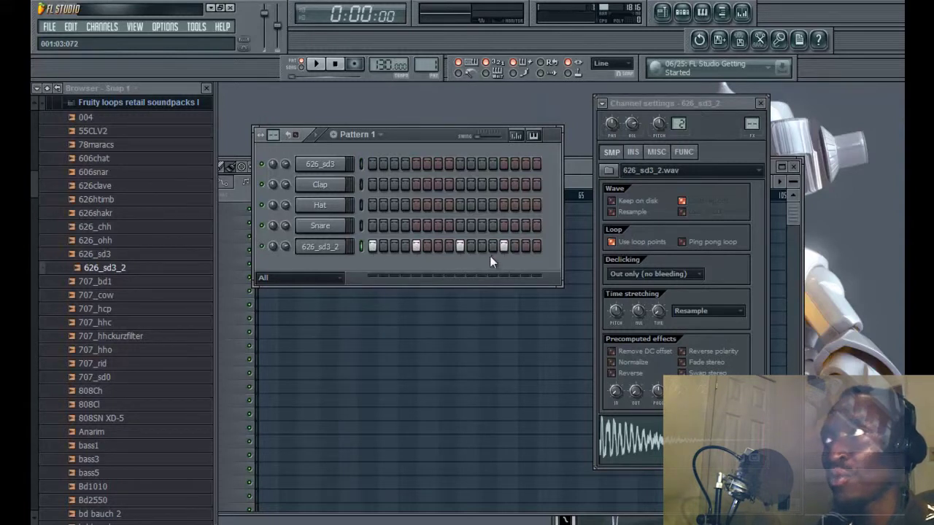
right_click(503, 246)
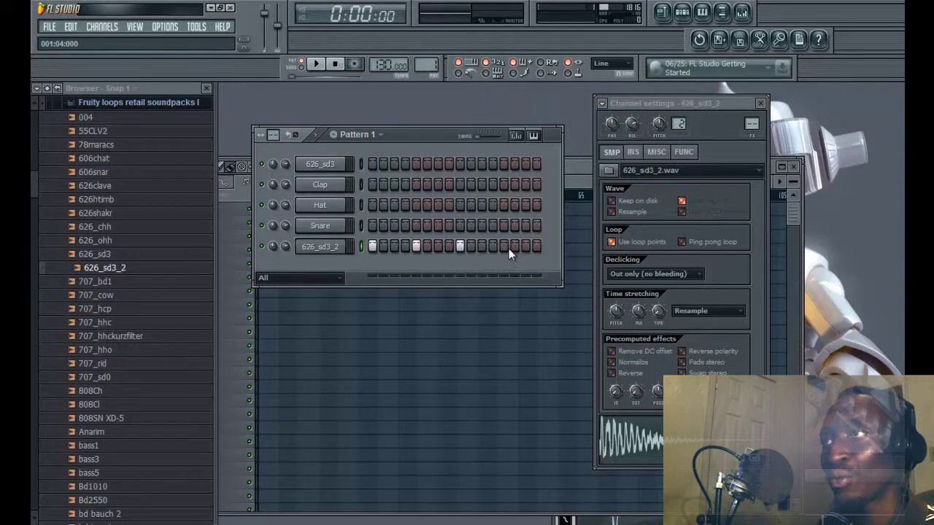
right_click(459, 246)
right_click(416, 246)
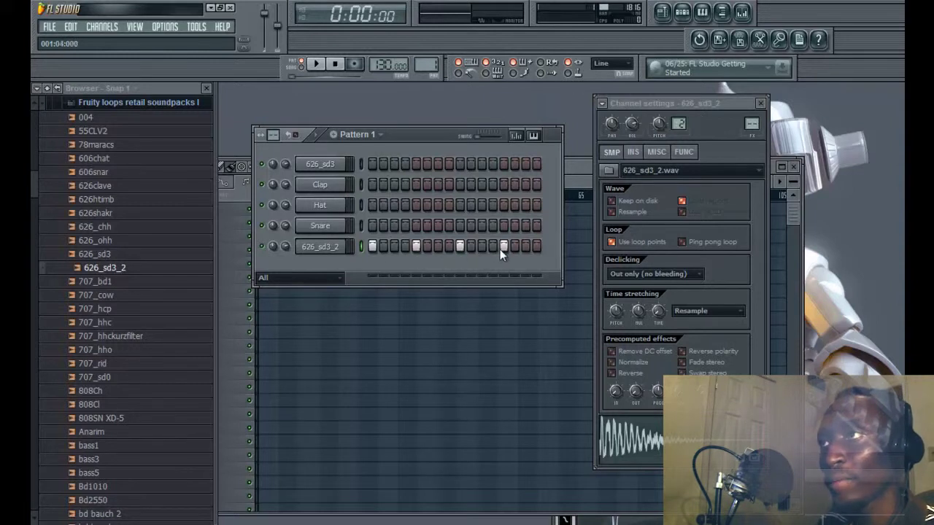
Open the piano roll of the 626_sd3_2 channel and play the pattern
right_click(338, 243)
click(376, 245)
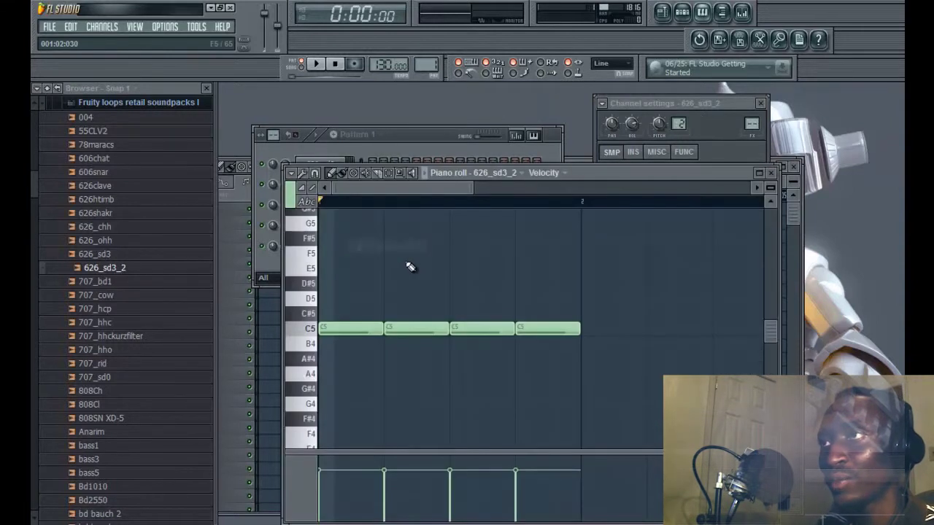
key(space)
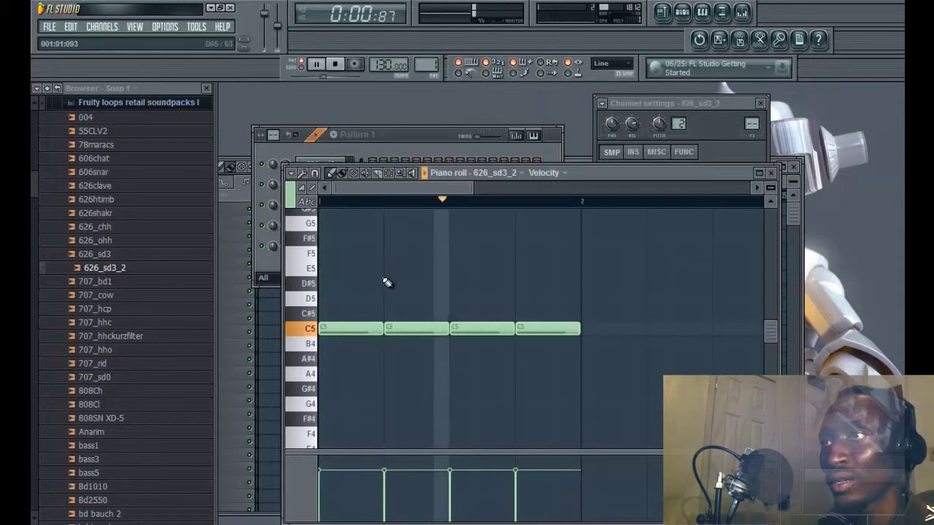
key(space)
Raise the first 626_sd3_2 note from C5 to D#5 and play the pattern to hear the pitch change
click(357, 331)
drag(357, 331, 357, 283)
key(space)
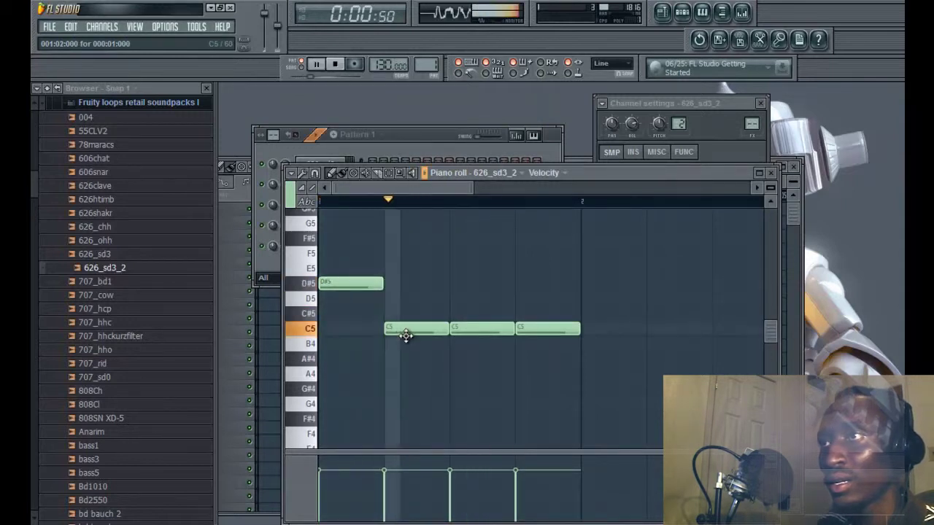
key(space)
click(274, 276)
click(318, 246)
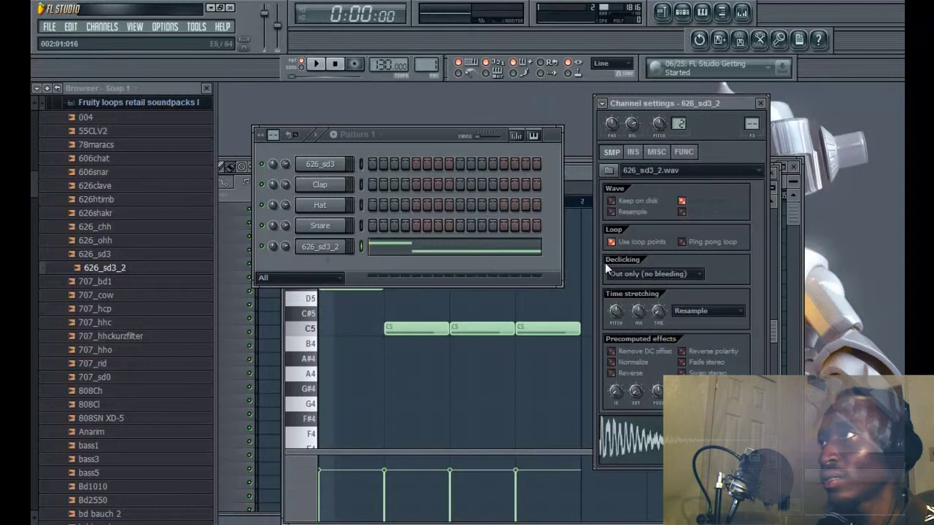
key(space)
click(494, 364)
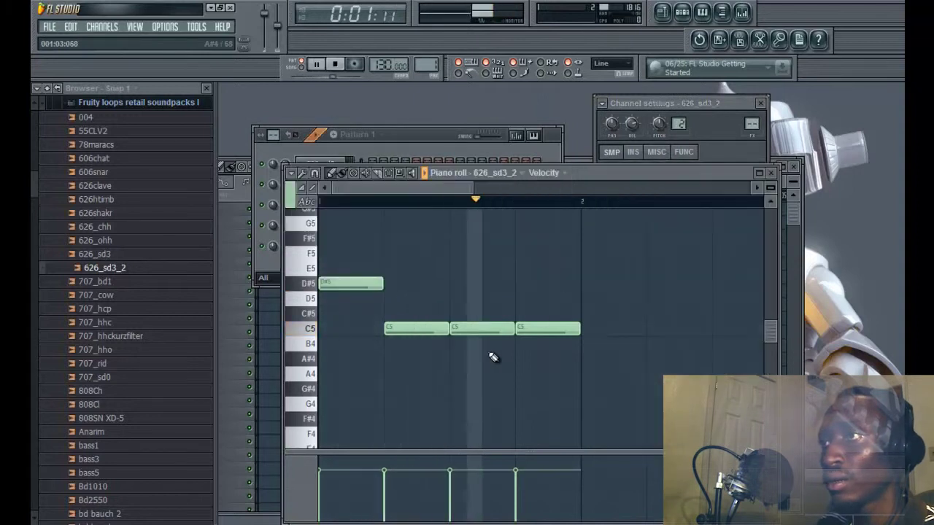
key(space)
Shorten the first D#5 note to one step and add short G5, F5 and D#5 notes while testing playback
drag(380, 284, 334, 283)
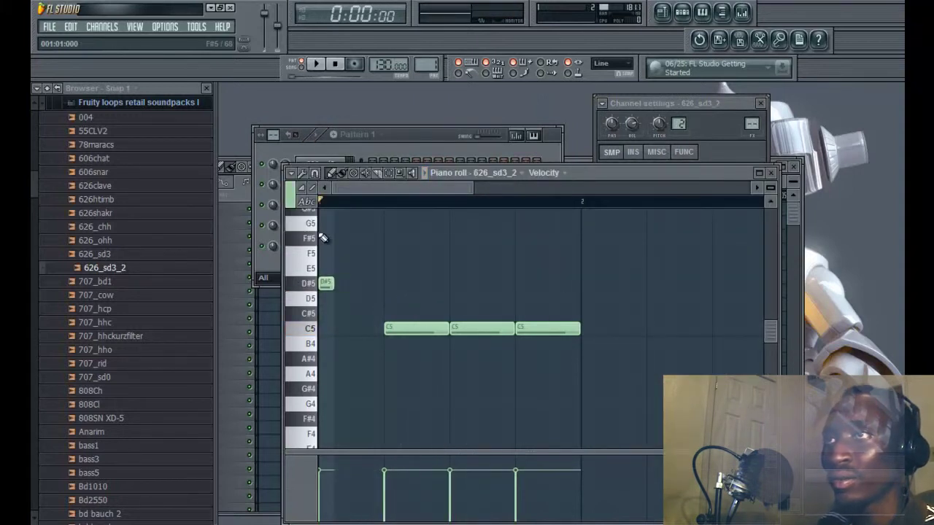
click(326, 223)
click(375, 222)
key(space)
click(358, 252)
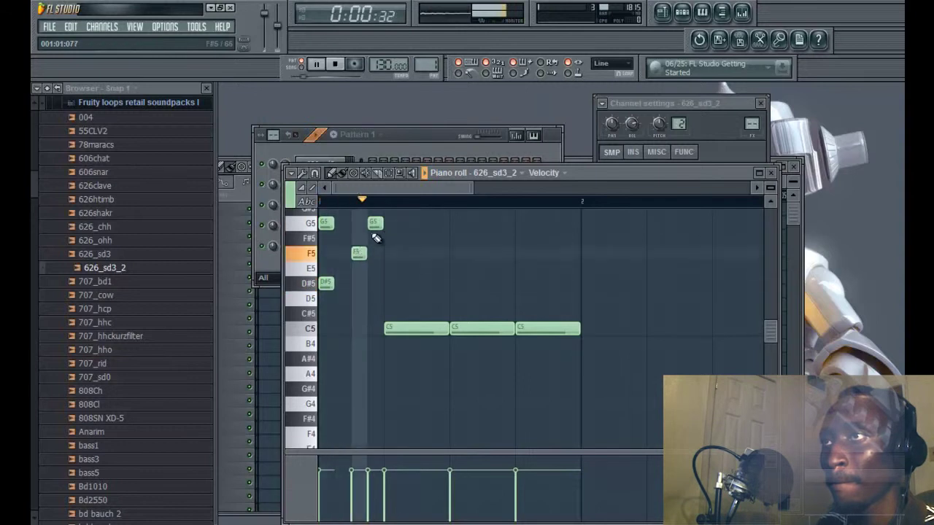
right_click(375, 223)
click(391, 283)
key(space)
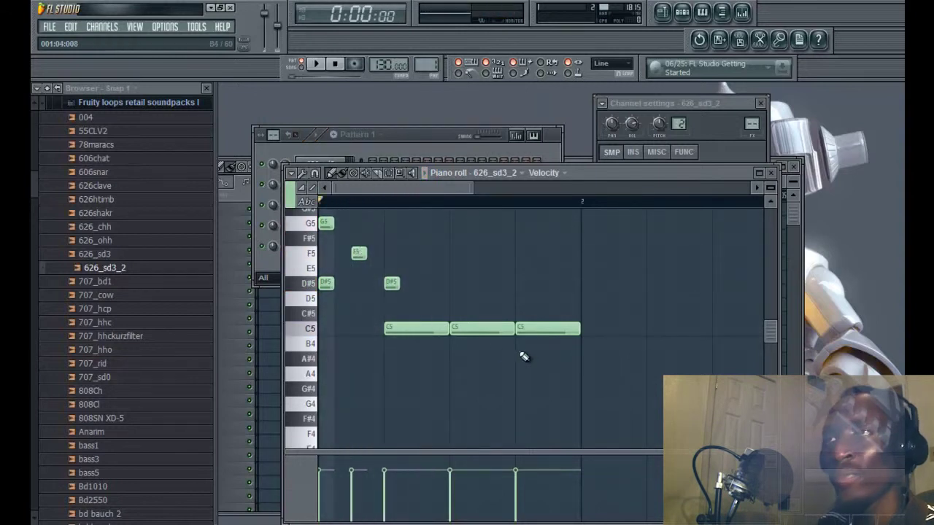
Delete all notes from the 626_sd3_2 piano roll
right_click(556, 328)
right_click(512, 327)
right_click(437, 327)
right_click(391, 283)
right_click(362, 252)
right_click(326, 223)
right_click(325, 283)
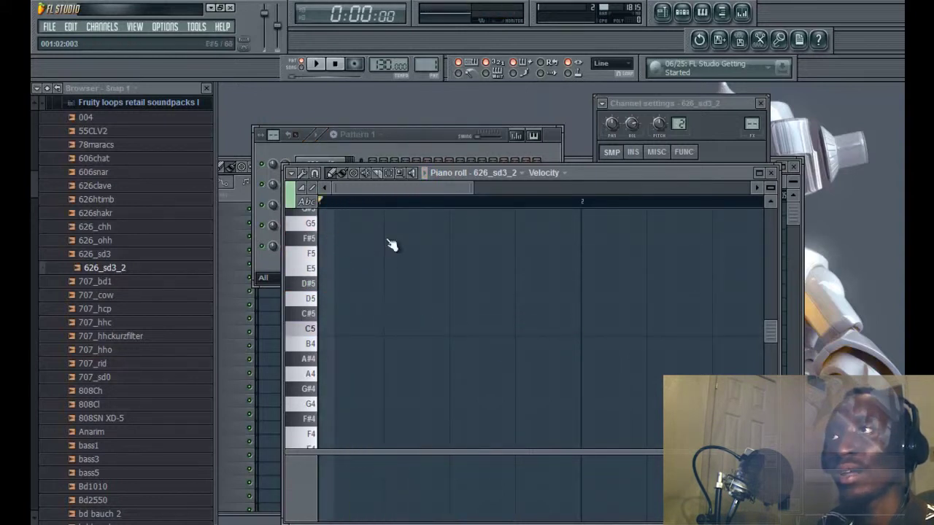
Place short C#5, A#4 and A4 notes in bar 1 and C#5 and D#5 in bar 2, and view them in the step sequencer
click(342, 313)
click(342, 358)
click(506, 374)
click(605, 313)
click(653, 283)
click(420, 144)
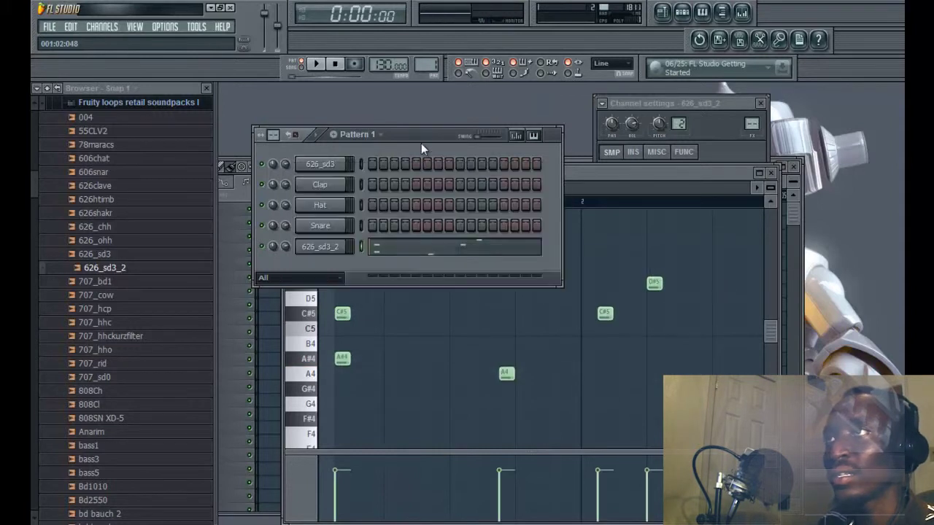
Clear the scattered test notes from both bars of the 626_sd3_2 piano roll
right_click(667, 279)
right_click(653, 283)
right_click(605, 313)
right_click(507, 374)
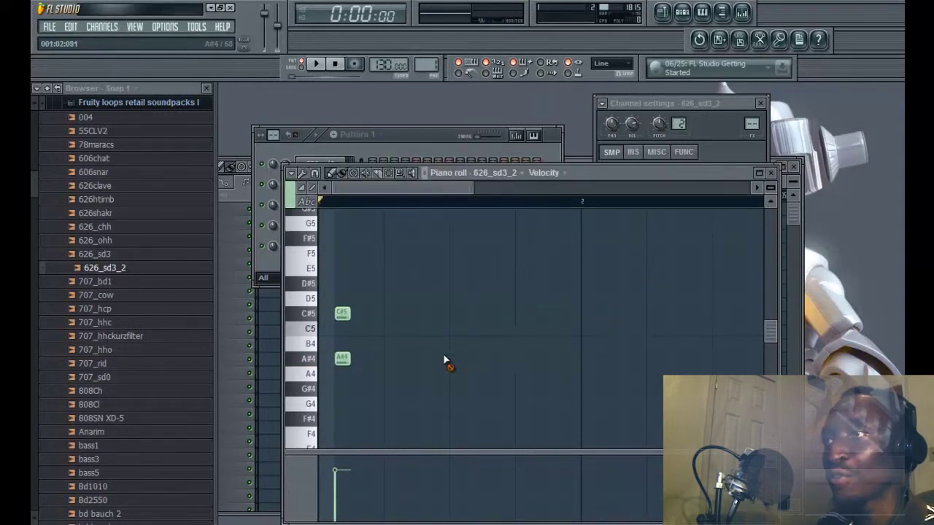
right_click(342, 313)
right_click(336, 355)
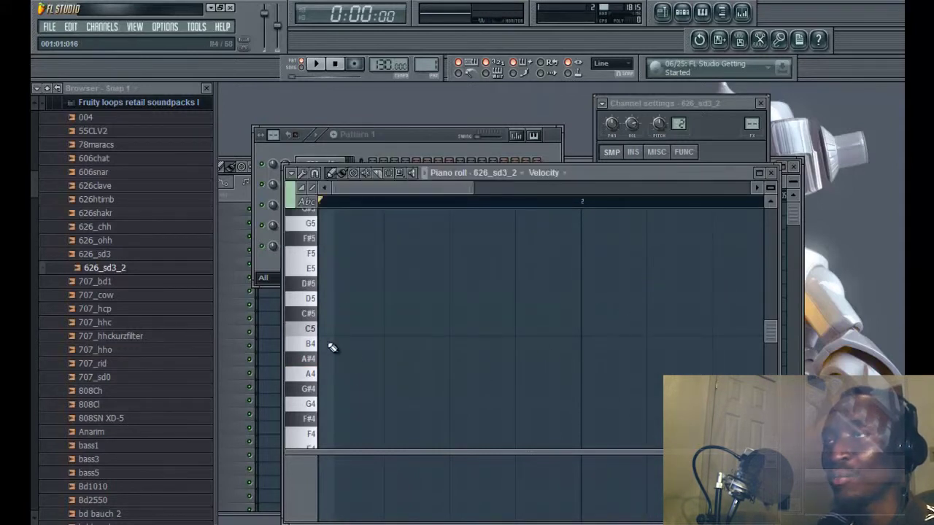
Turn on steps 1, 3, 6, 10, 13 and 16 of 626_sd3_2 and try different pattern lengths, ending at 4 beats
click(406, 131)
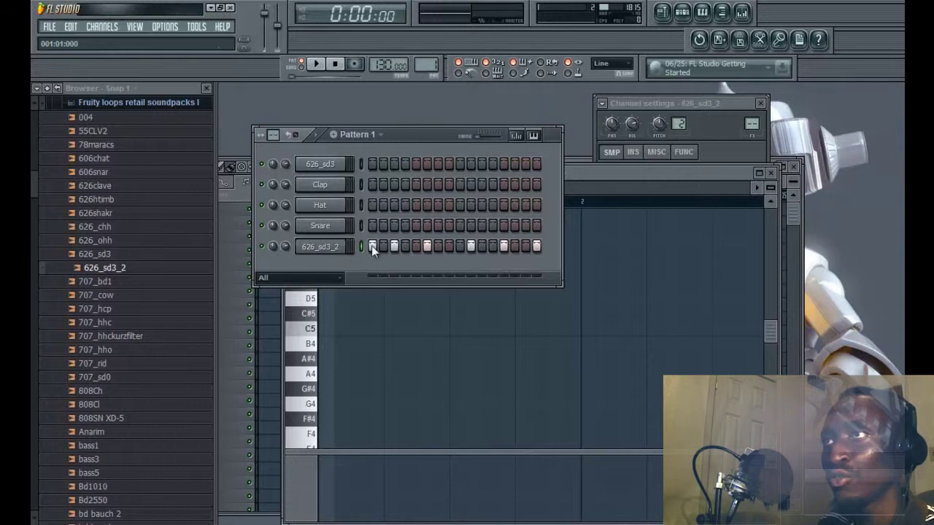
scroll(272, 135, up, 3)
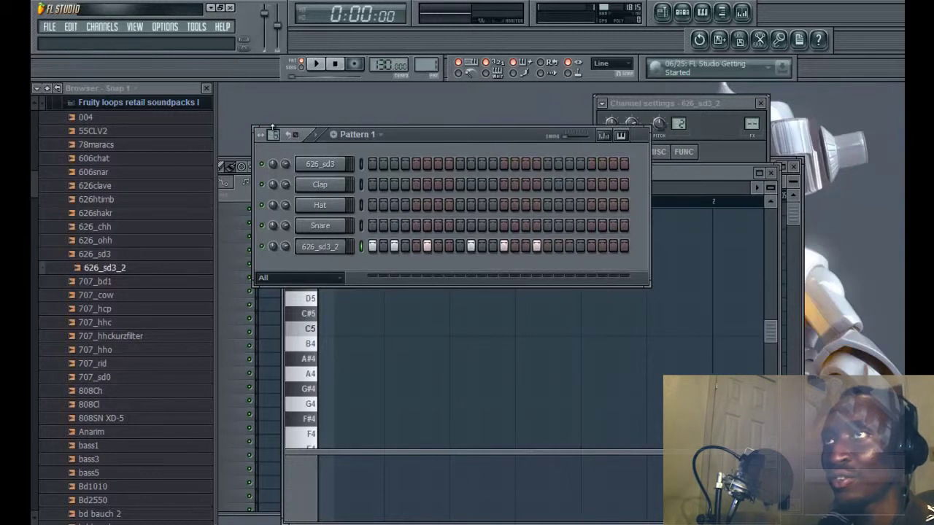
scroll(272, 129, up, 1)
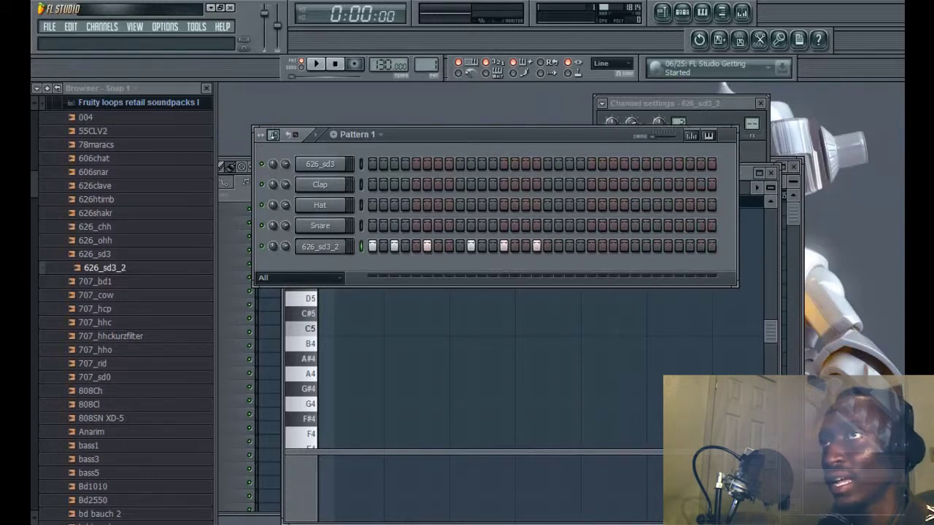
scroll(272, 139, down, 5)
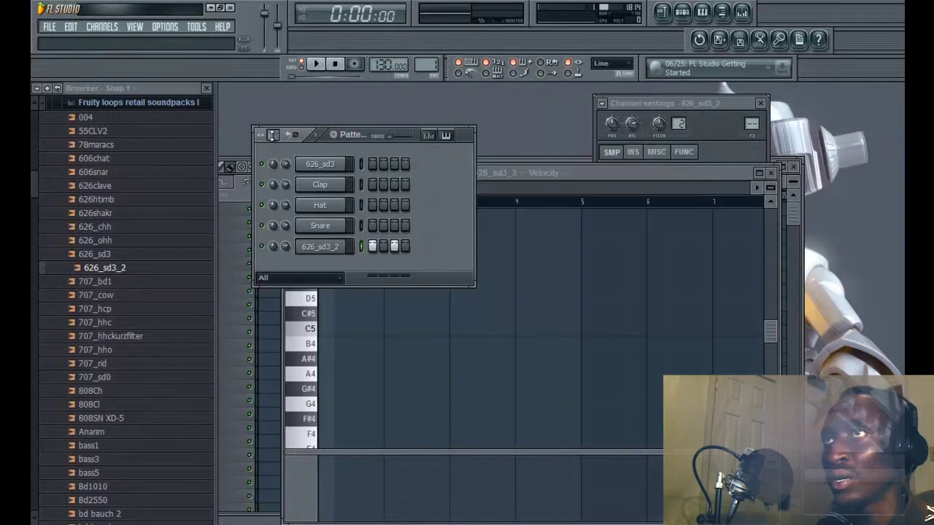
scroll(273, 132, up, 2)
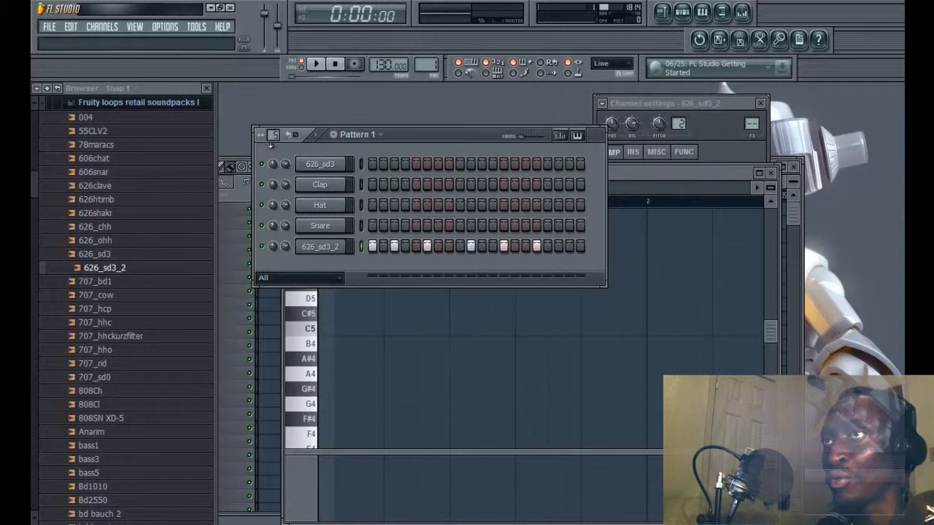
scroll(272, 141, down, 1)
Open the Snare channel's piano roll and place short F#5, D#5, F5, G#5 and F#5 notes in bar 1
right_click(319, 221)
click(365, 226)
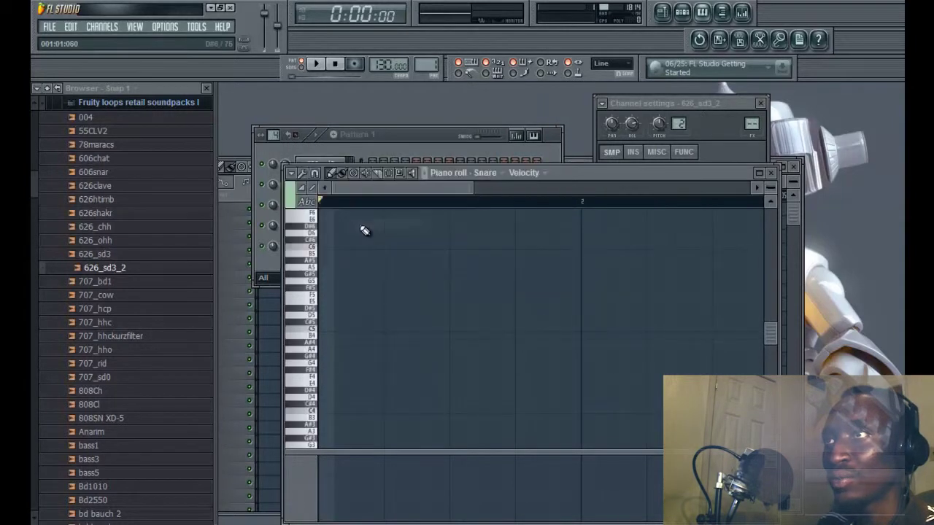
click(326, 288)
click(359, 308)
click(424, 294)
click(474, 273)
click(556, 288)
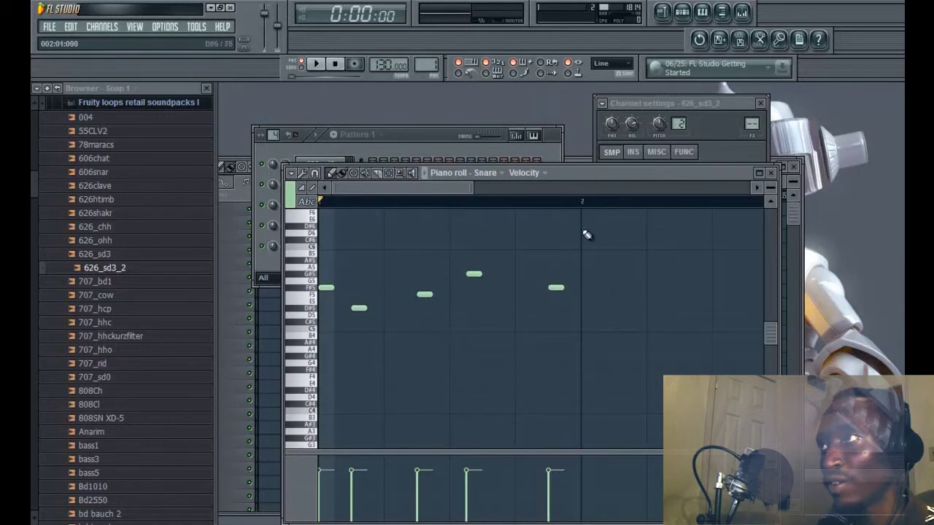
Add short B4, B4, F5, G#5, D#5 and C#5 notes to bar 2 of the Snare piano roll
click(621, 335)
click(687, 335)
click(703, 294)
click(737, 273)
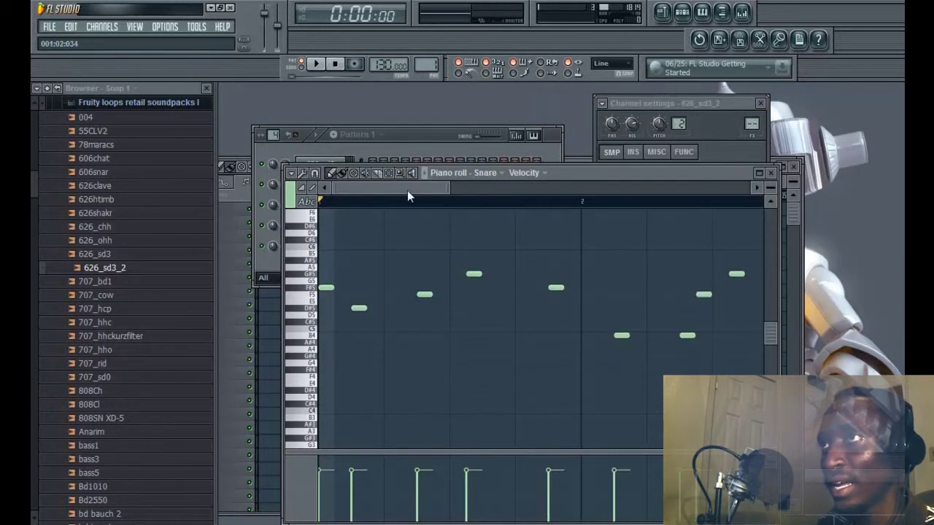
drag(407, 191, 441, 191)
click(647, 308)
click(714, 322)
Bring the step sequencer forward and play the Snare notes together with the 626_sd3_2 steps
click(452, 150)
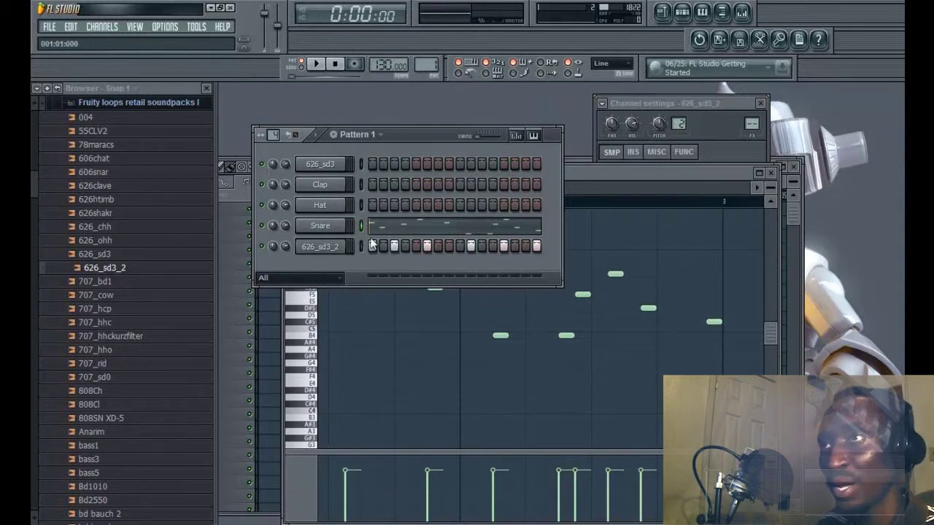
key(space)
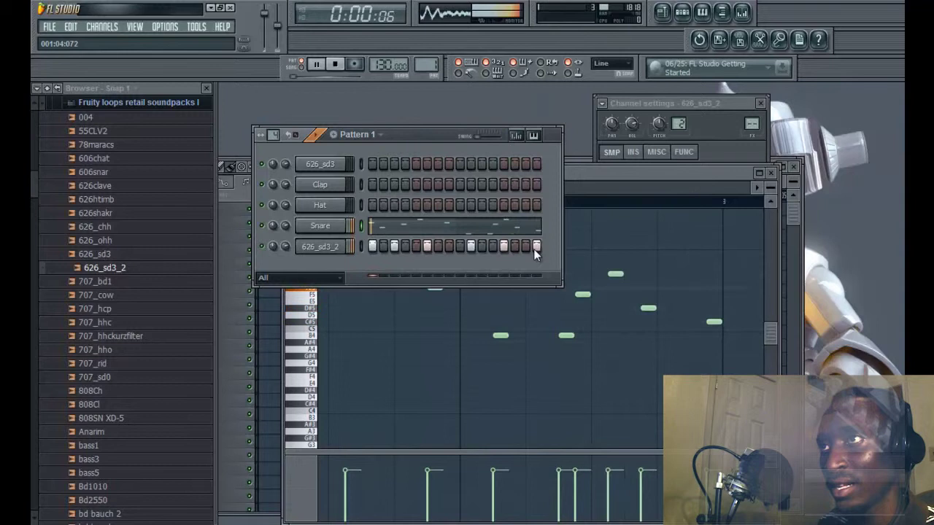
key(space)
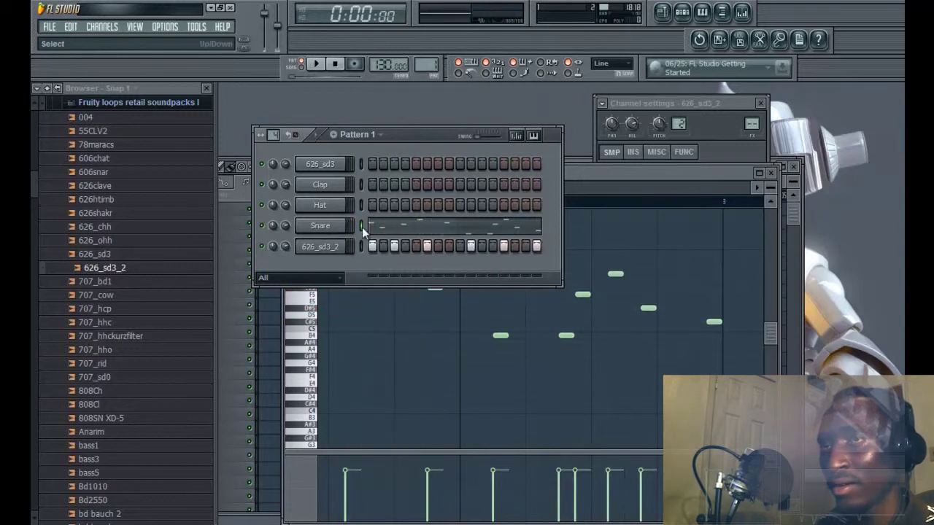
Move the notes from the Snare channel to the Hat channel
key(ctrl+x)
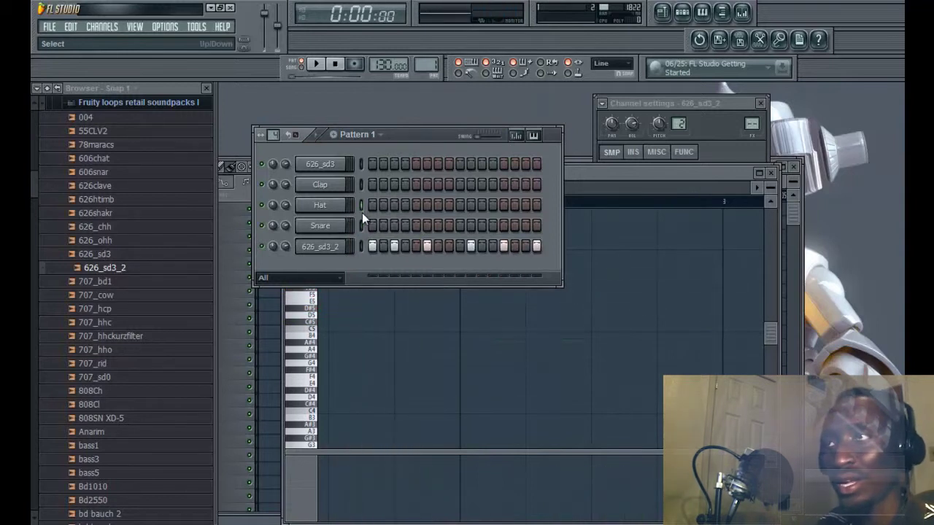
click(361, 208)
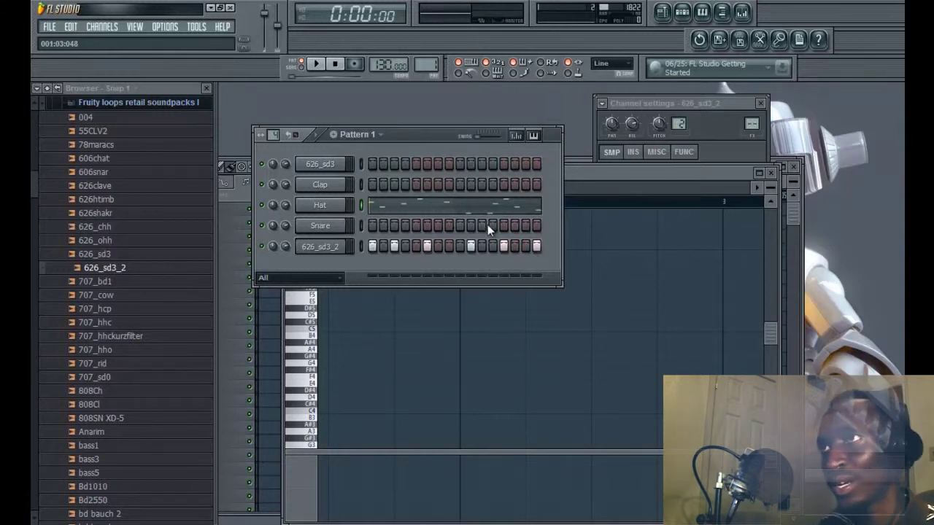
Lengthen the pattern to 8 beats, try 11 beats, and set it back to 8
click(274, 131)
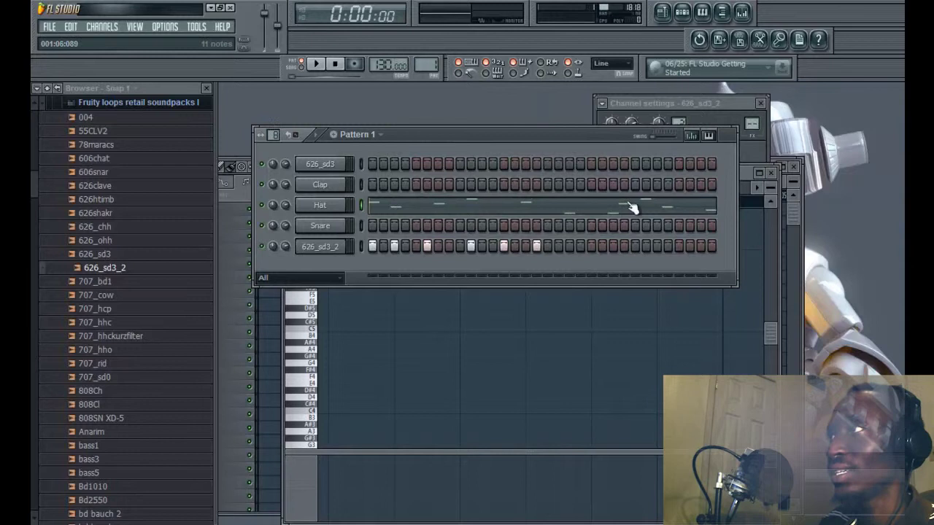
click(273, 127)
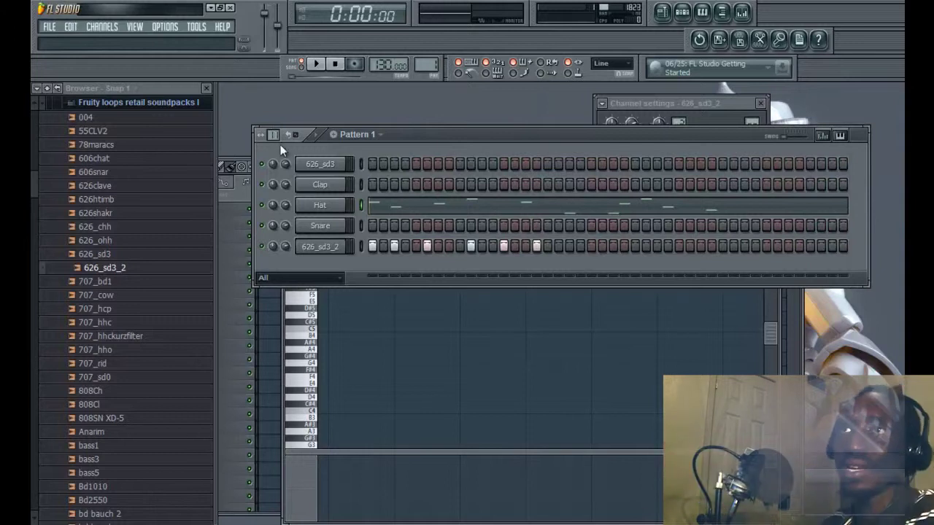
right_click(272, 138)
scroll(272, 137, down, 1)
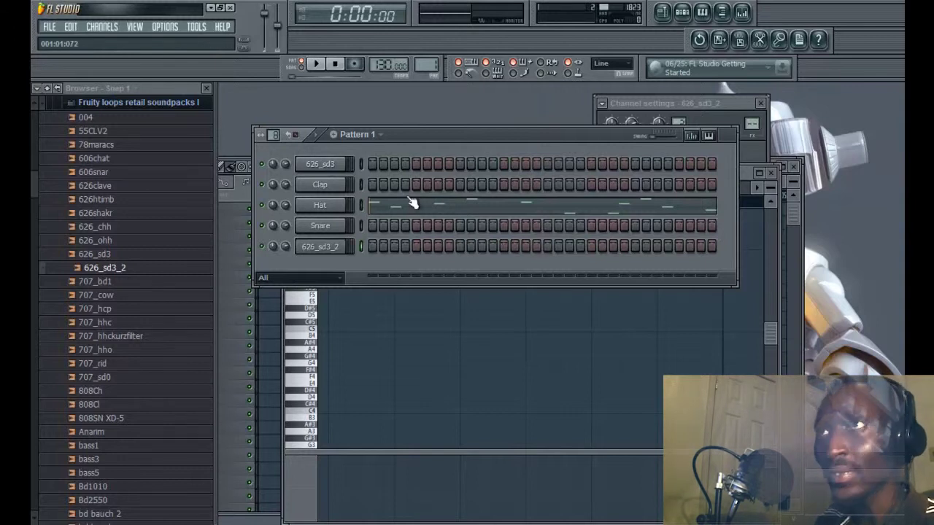
Cut all piano roll notes from the Hat channel and check its sample sound and channel settings
key(ctrl+x)
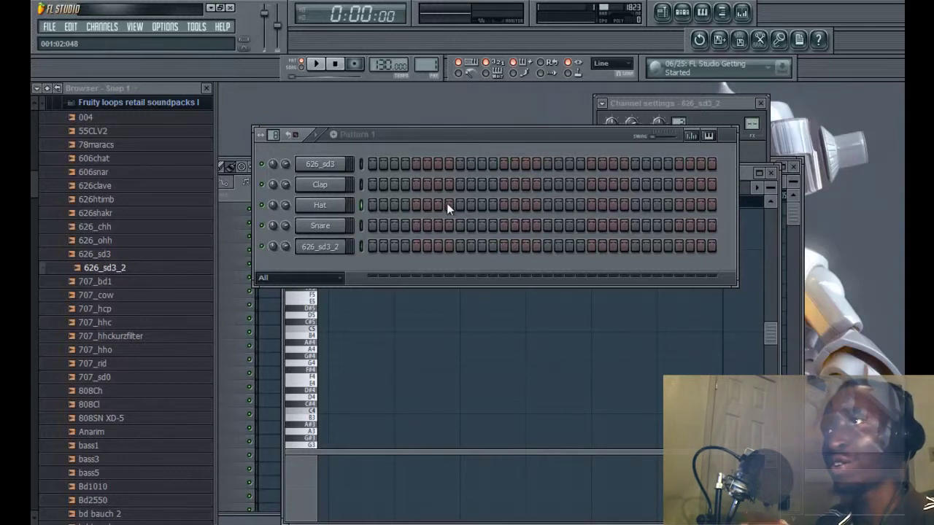
click(337, 207)
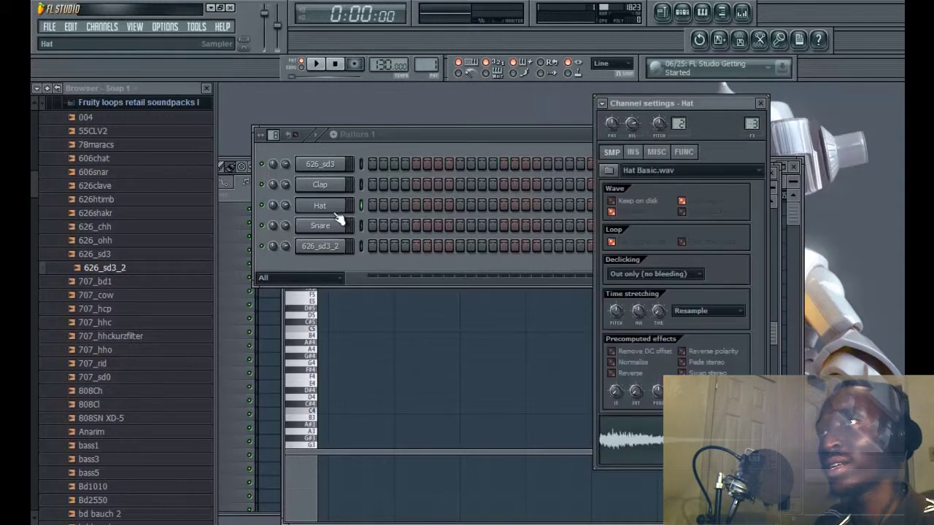
click(330, 210)
click(322, 210)
click(322, 211)
Turn on every Hat step except step 2 and draw a rising and falling pitch contour across them in the keyboard editor
click(373, 207)
click(395, 209)
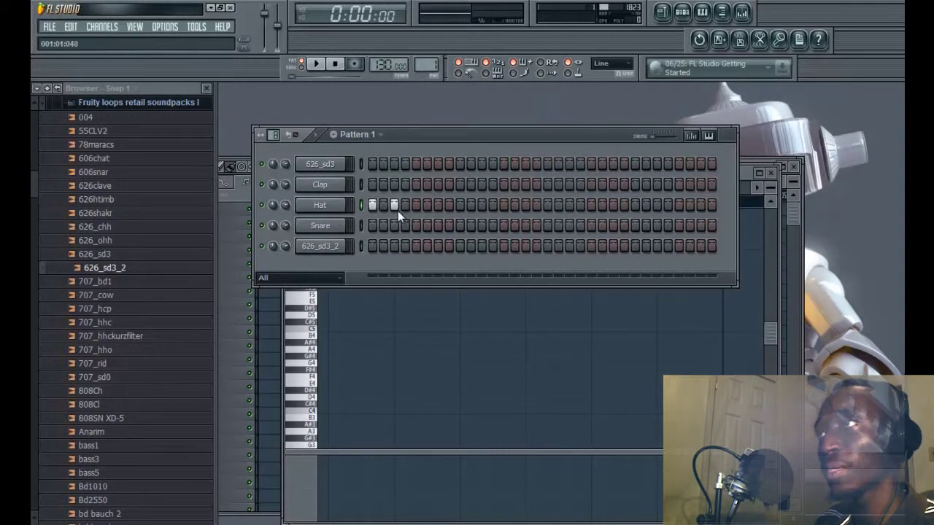
drag(383, 206, 634, 206)
click(712, 140)
mouse_move(368, 285)
mouse_down()
mouse_move(496, 237)
mouse_move(642, 271)
mouse_move(717, 275)
mouse_up()
Draw a wavy Velocity curve across the Hat steps in the graph editor and play the pattern
click(691, 136)
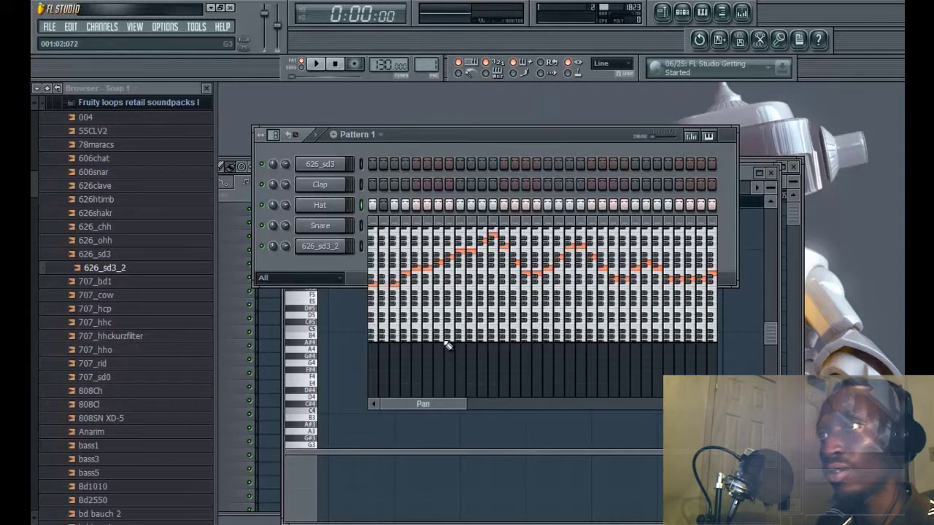
drag(418, 406, 456, 415)
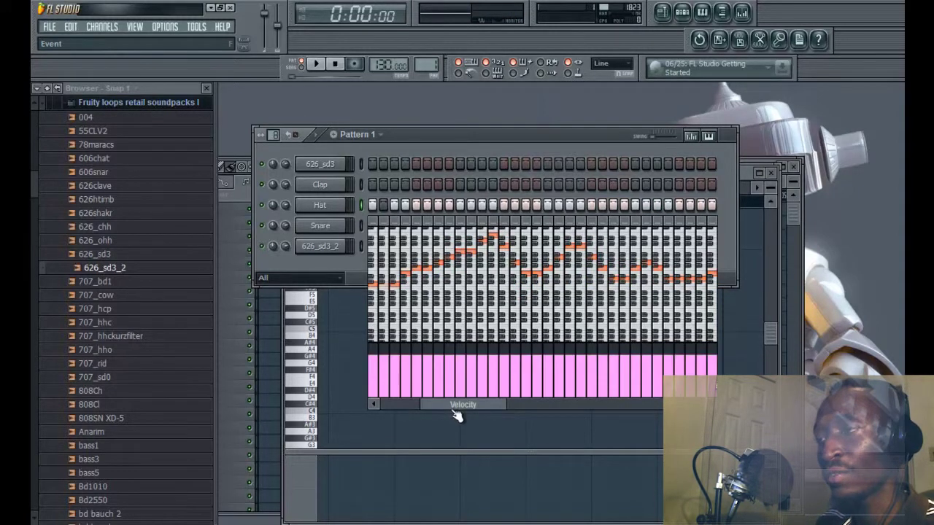
drag(403, 374, 632, 354)
key(space)
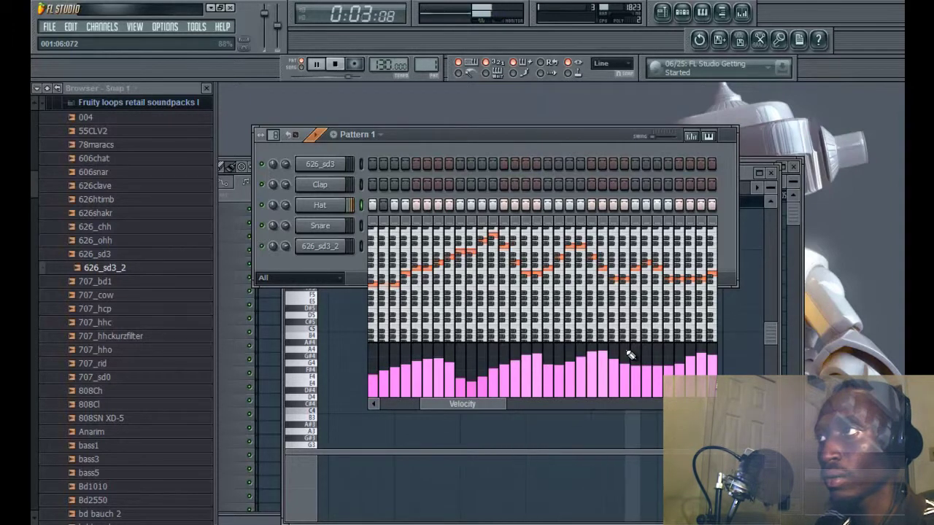
key(space)
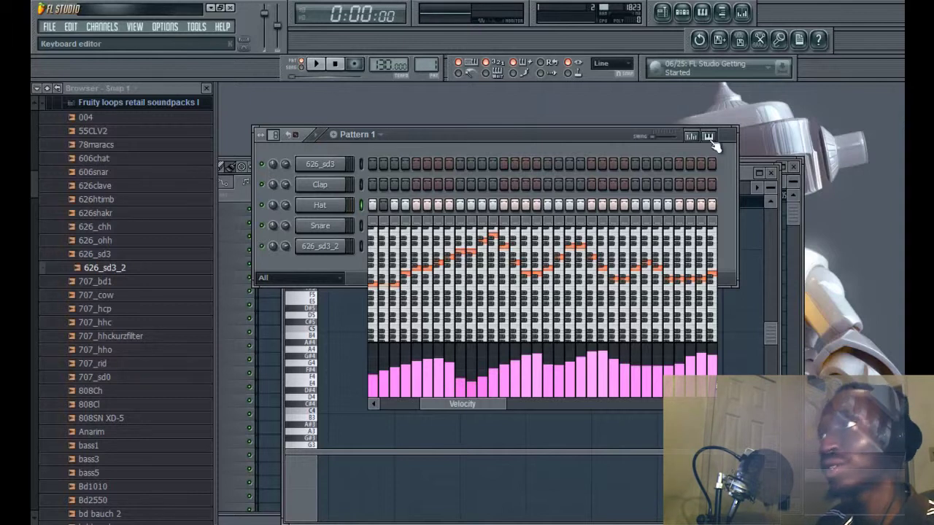